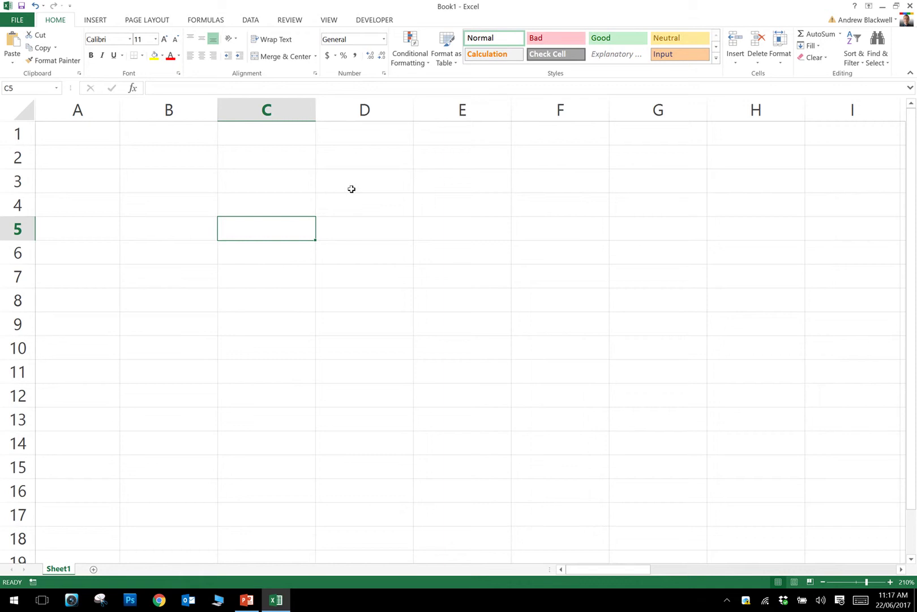
pyautogui.click(814, 57)
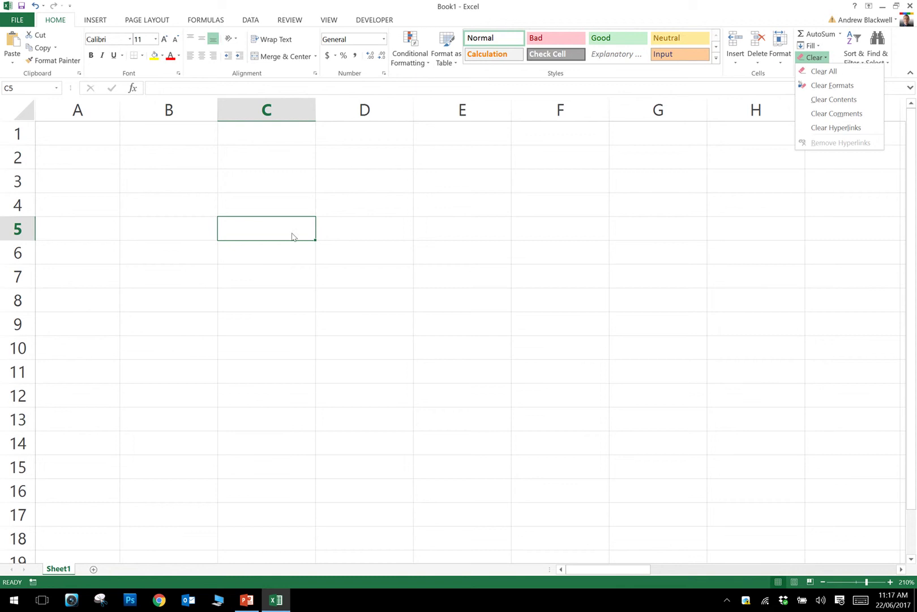
pyautogui.click(252, 266)
pyautogui.click(206, 182)
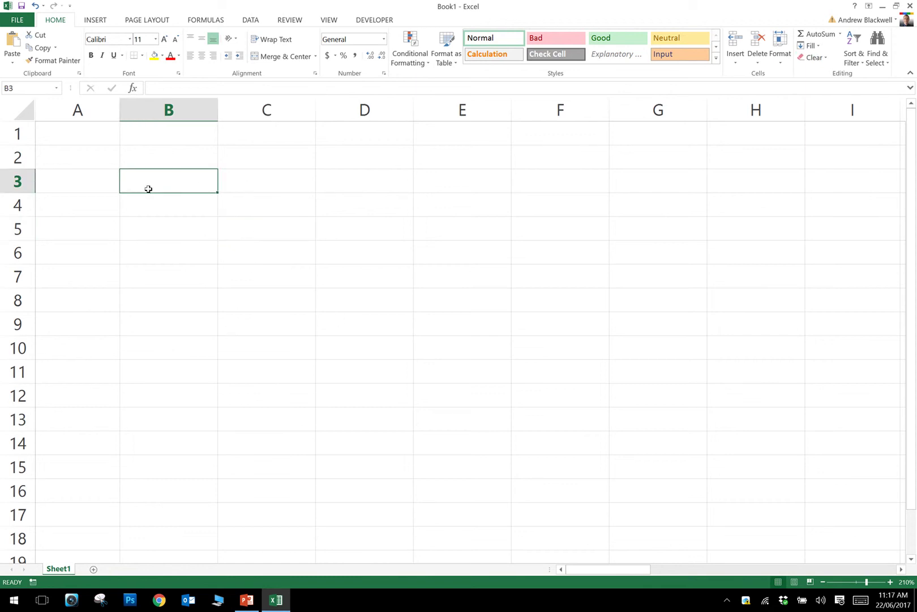
pyautogui.click(145, 220)
pyautogui.click(157, 198)
pyautogui.click(168, 176)
# Enlarge the worksheet view to 240% zoom with column A in view
pyautogui.click(823, 581)
pyautogui.click(823, 582)
pyautogui.click(823, 582)
pyautogui.click(823, 581)
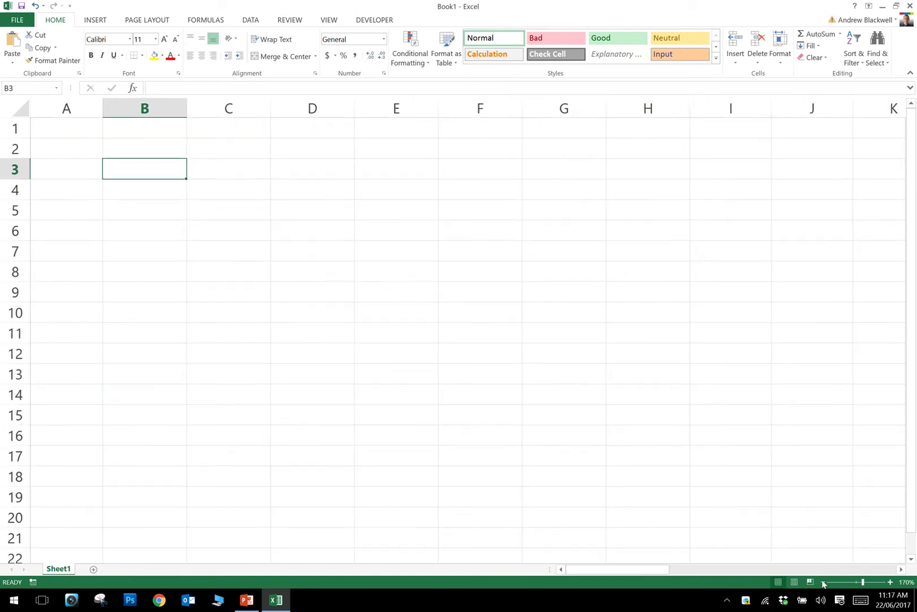
pyautogui.click(891, 581)
pyautogui.click(891, 581)
pyautogui.click(891, 582)
pyautogui.click(890, 581)
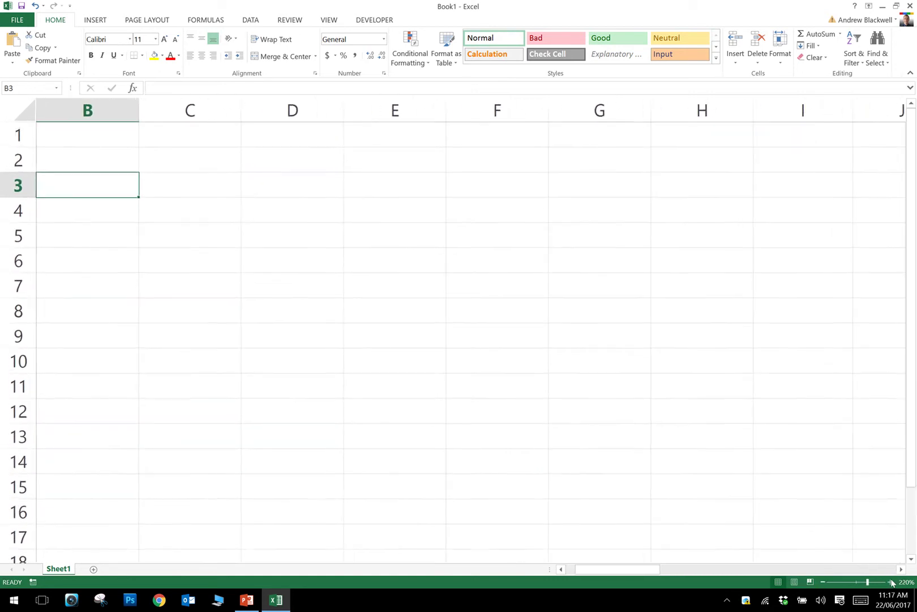
pyautogui.click(891, 581)
pyautogui.click(891, 581)
pyautogui.click(890, 582)
pyautogui.moveTo(664, 575); pyautogui.dragTo(577, 575)
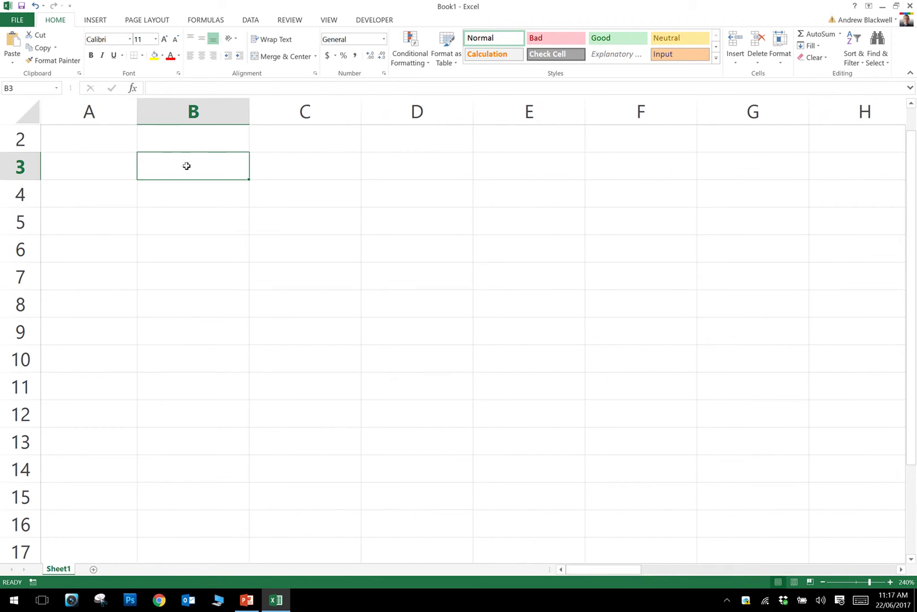
pyautogui.write('=')
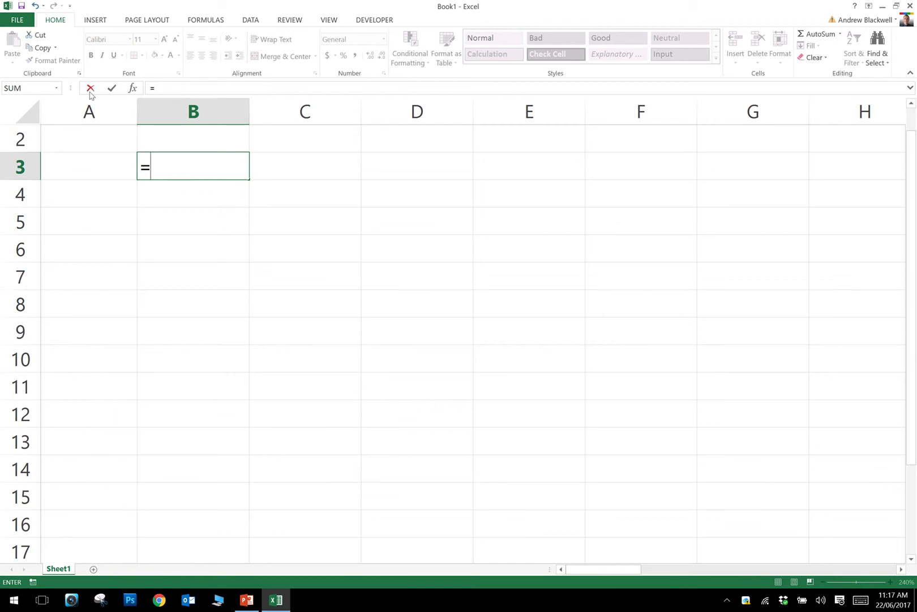
pyautogui.press('BackSpace')
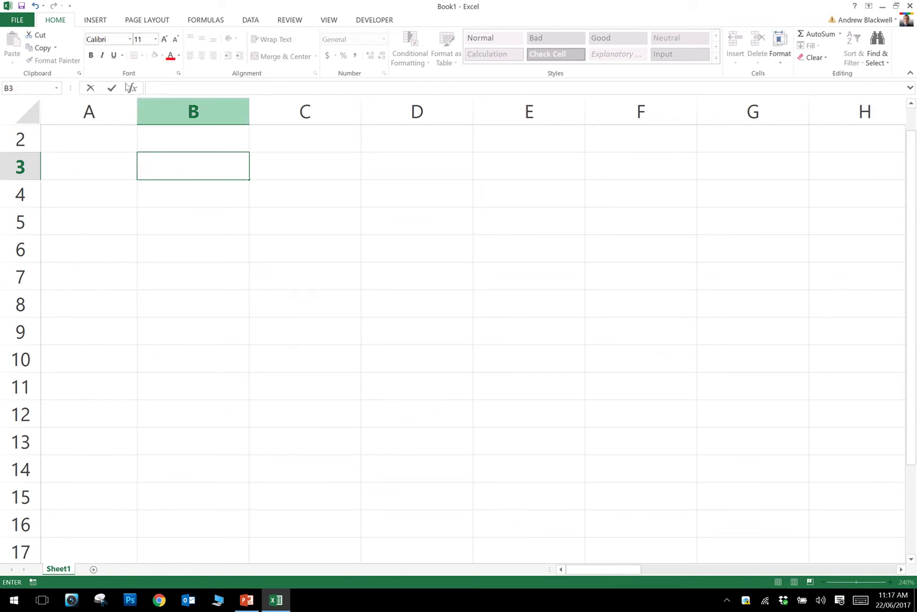
pyautogui.click(162, 230)
pyautogui.click(164, 168)
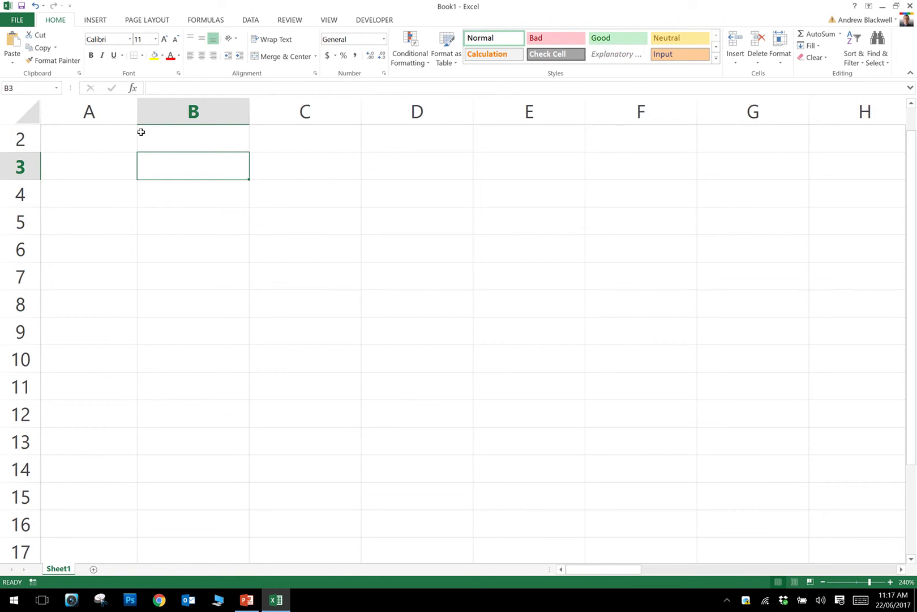
# Start a formula in cell B3 and browse the complete list of available functions in Insert Function
pyautogui.write('=')
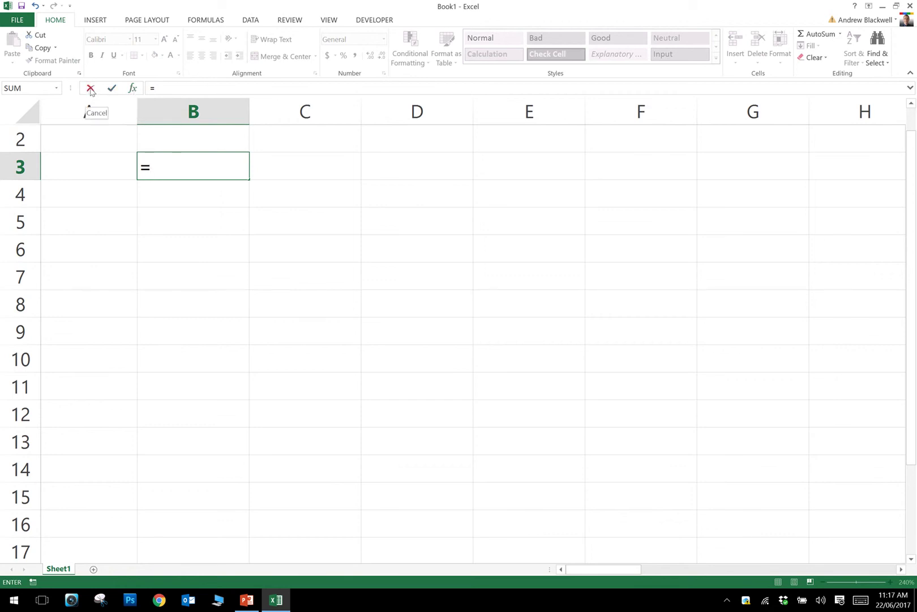
pyautogui.click(57, 89)
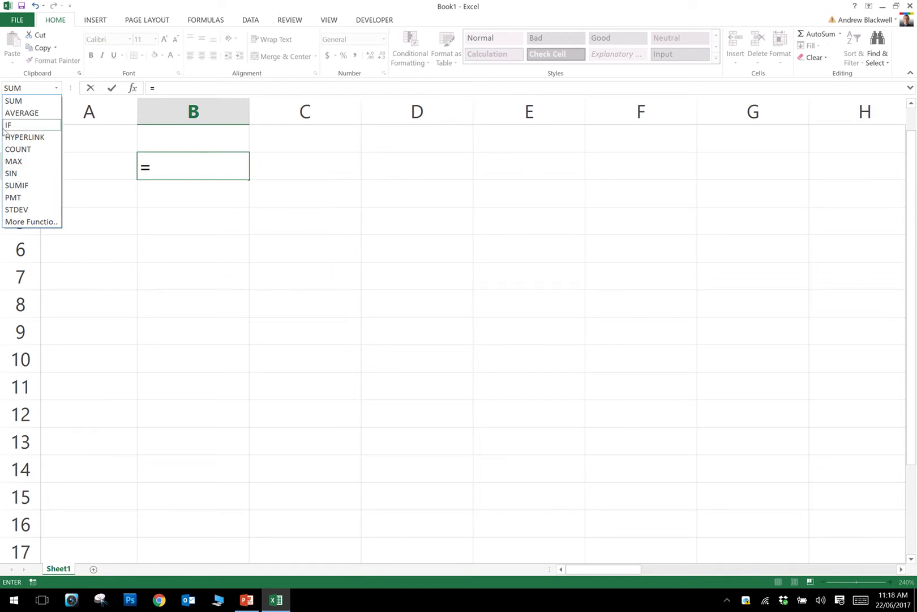
pyautogui.click(21, 222)
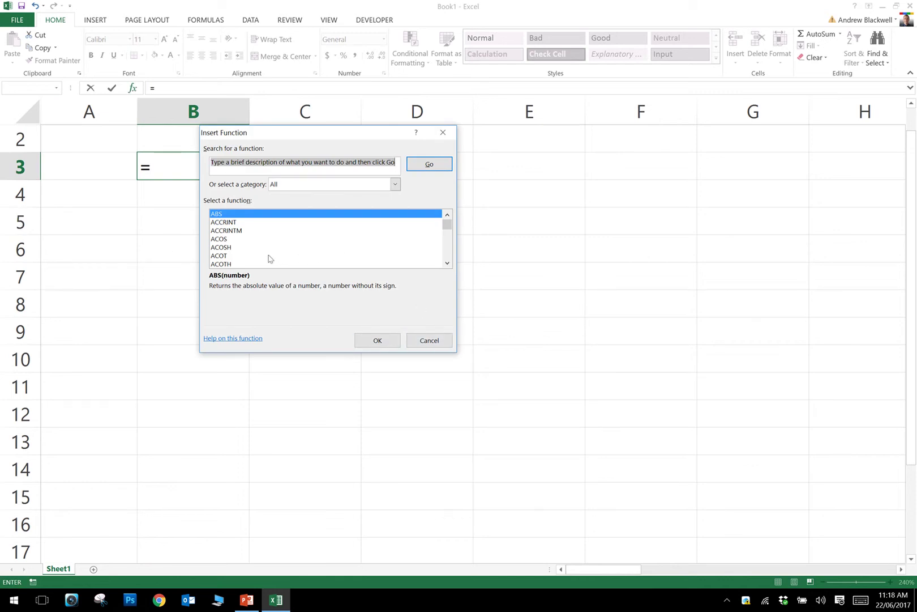
pyautogui.click(447, 263)
pyautogui.click(447, 262)
pyautogui.click(448, 263)
pyautogui.click(448, 263)
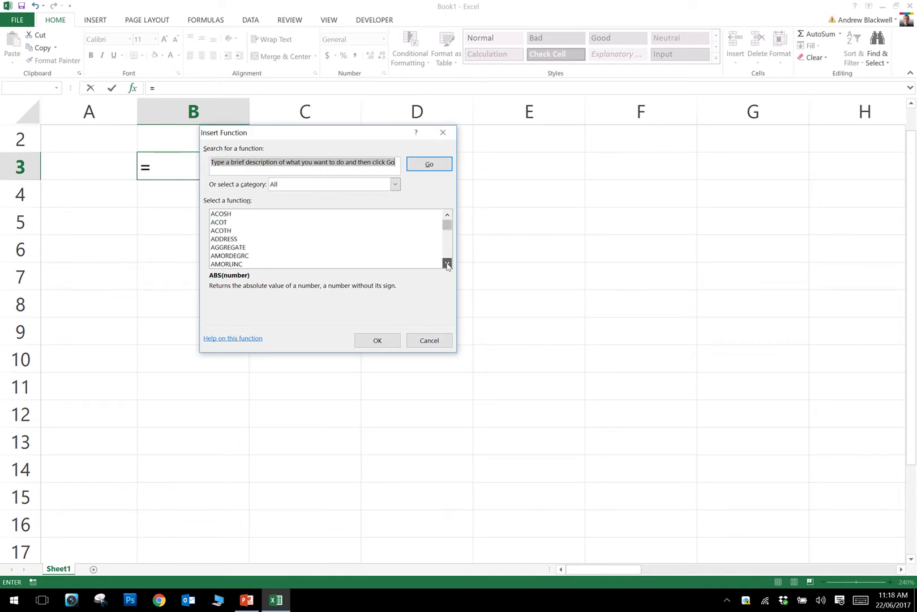
pyautogui.moveTo(448, 263); pyautogui.dragTo(448, 221)
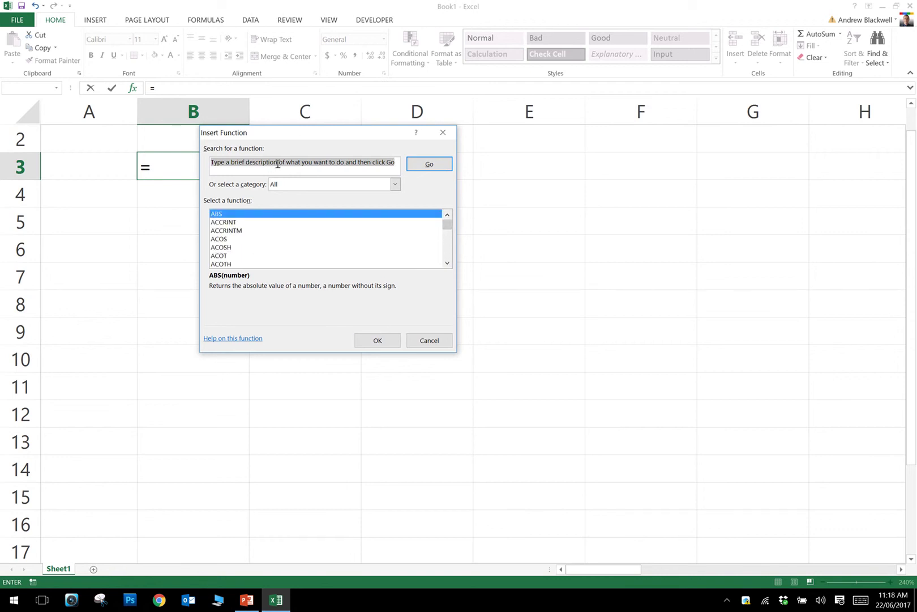
# Search the available functions for "average" and cancel the function insertion
pyautogui.write('average')
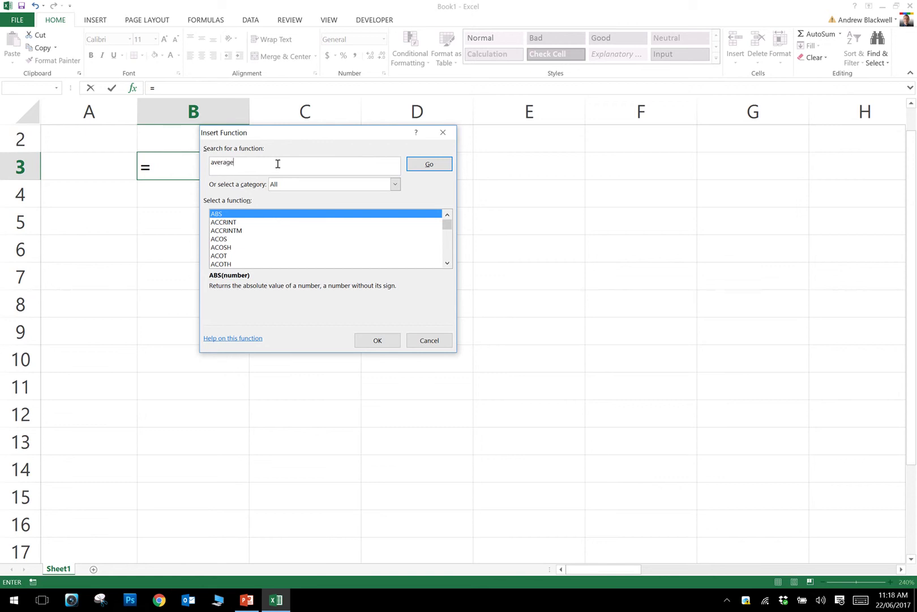
pyautogui.click(420, 169)
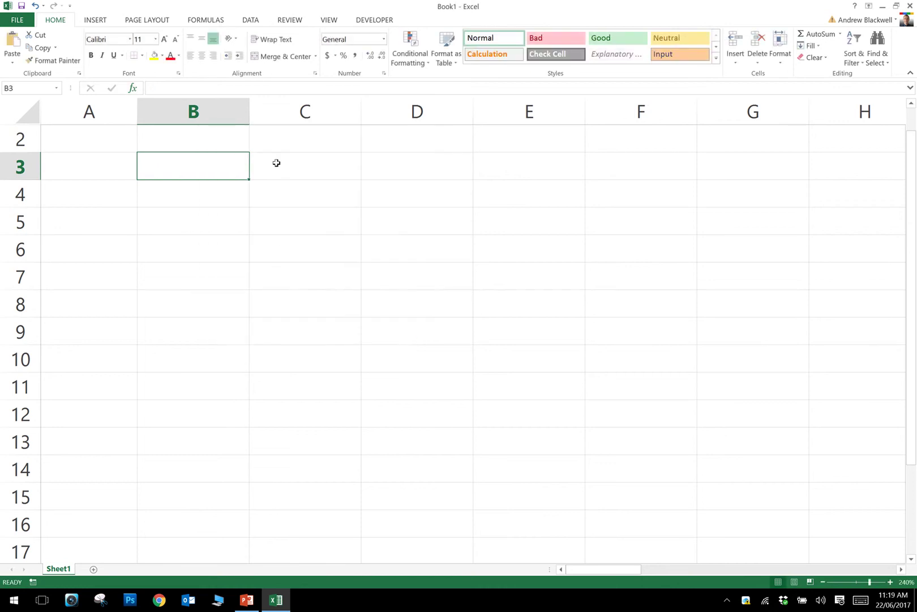
pyautogui.click(426, 343)
# Enter the formula =TODAY() in cell B3
pyautogui.write('=to')
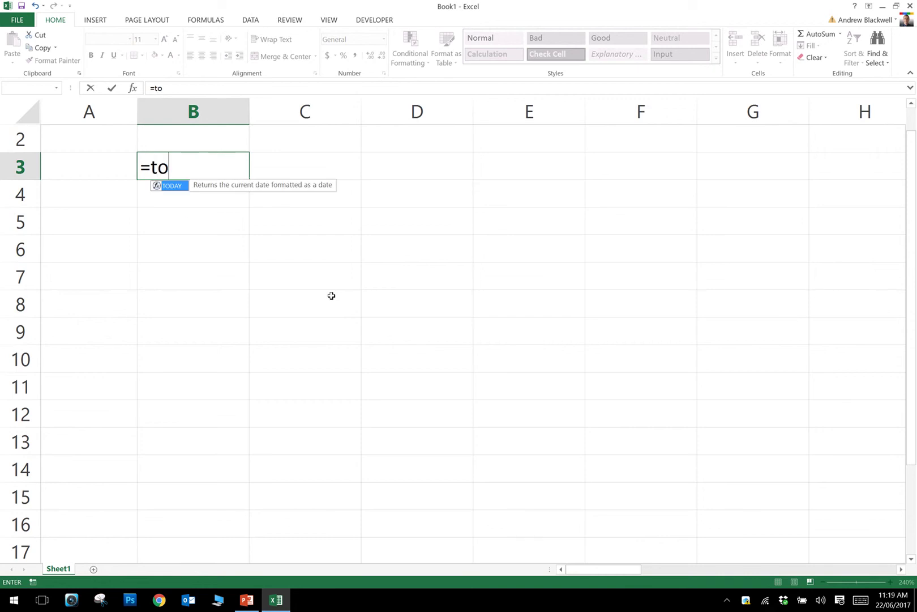
pyautogui.write('day()')
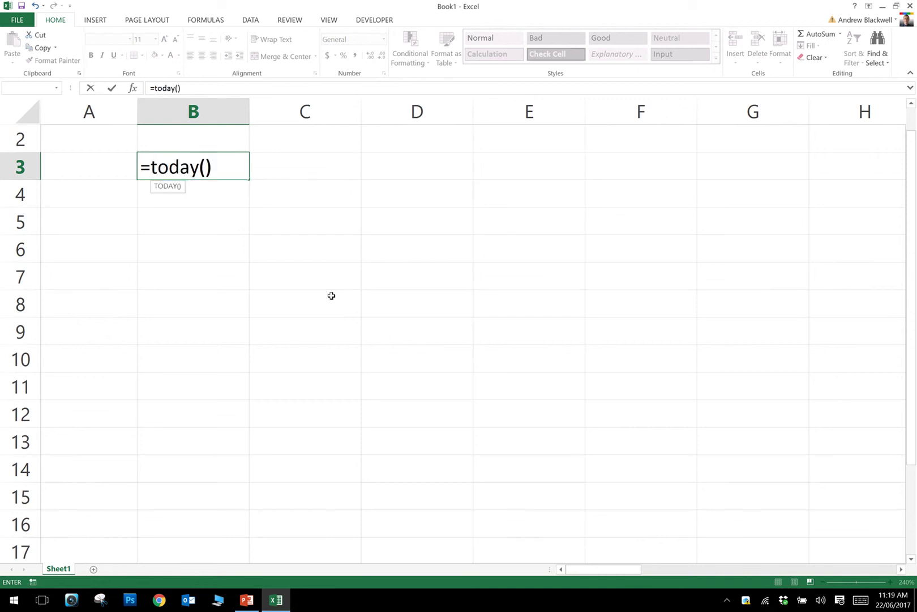
pyautogui.press('Return')
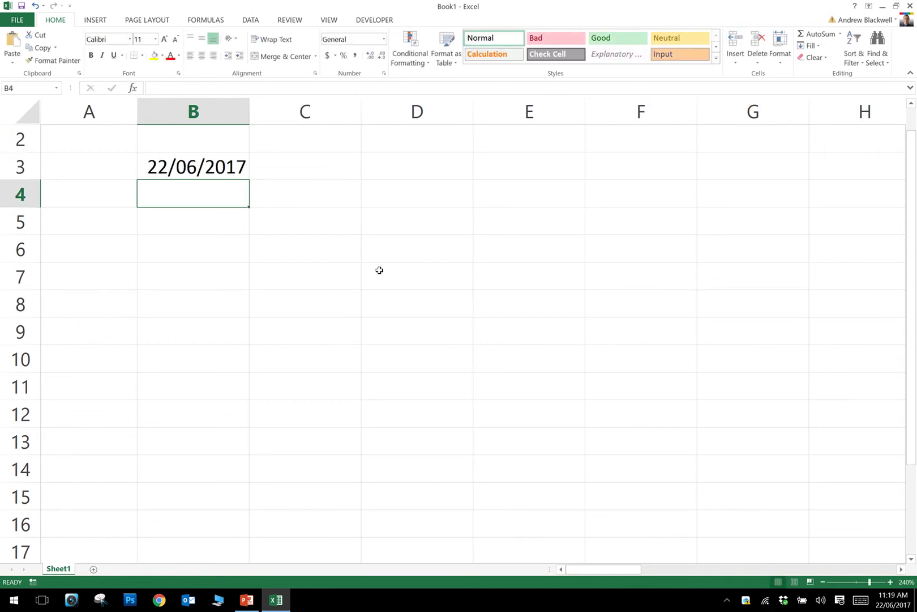
# Try the General number format on the date in B3 and set it back to Short Date
pyautogui.click(208, 168)
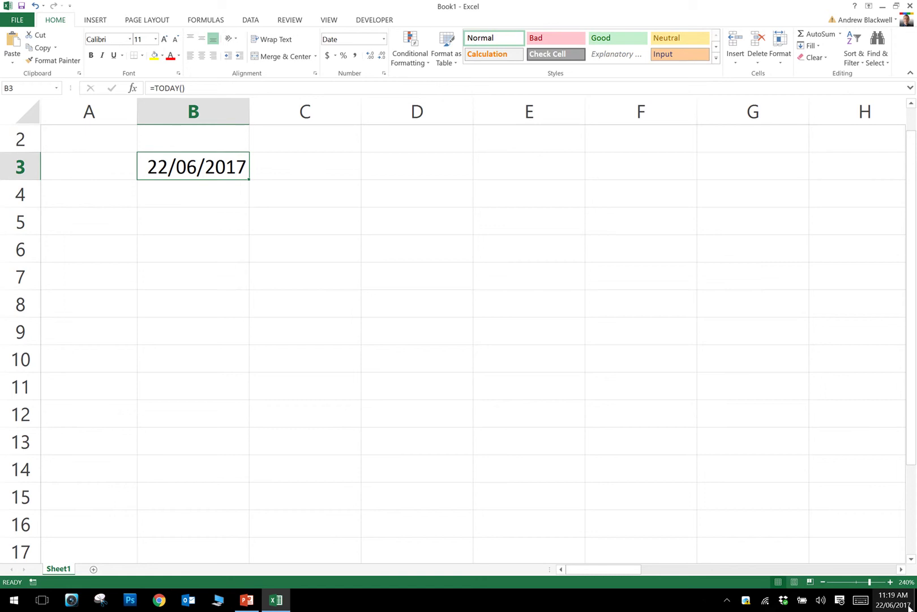
pyautogui.moveTo(905, 608)
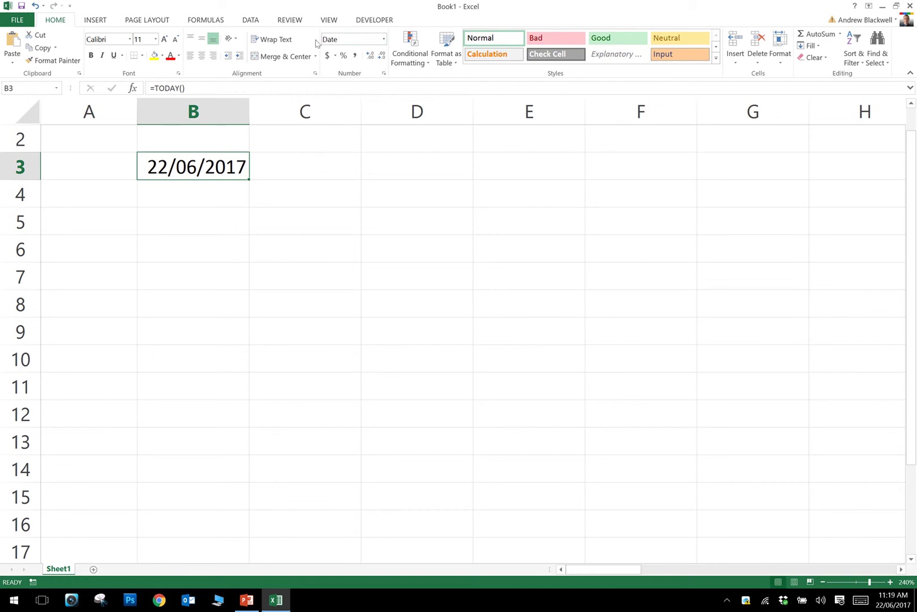
pyautogui.click(384, 40)
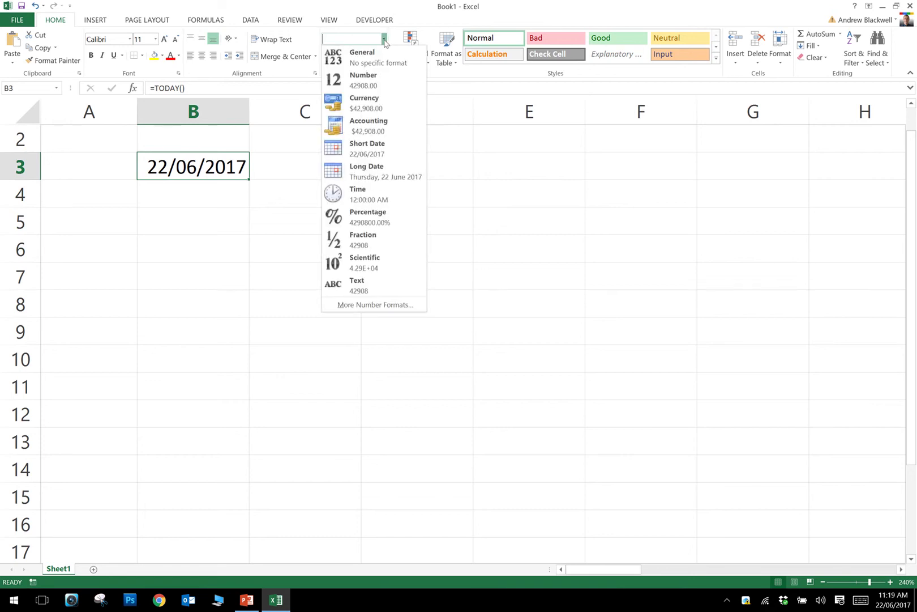
pyautogui.click(354, 60)
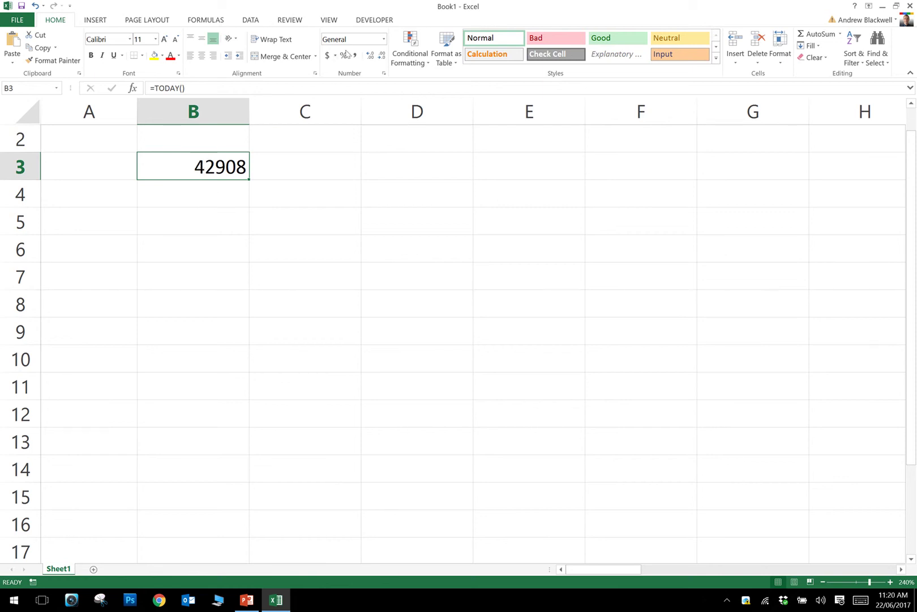
pyautogui.click(384, 39)
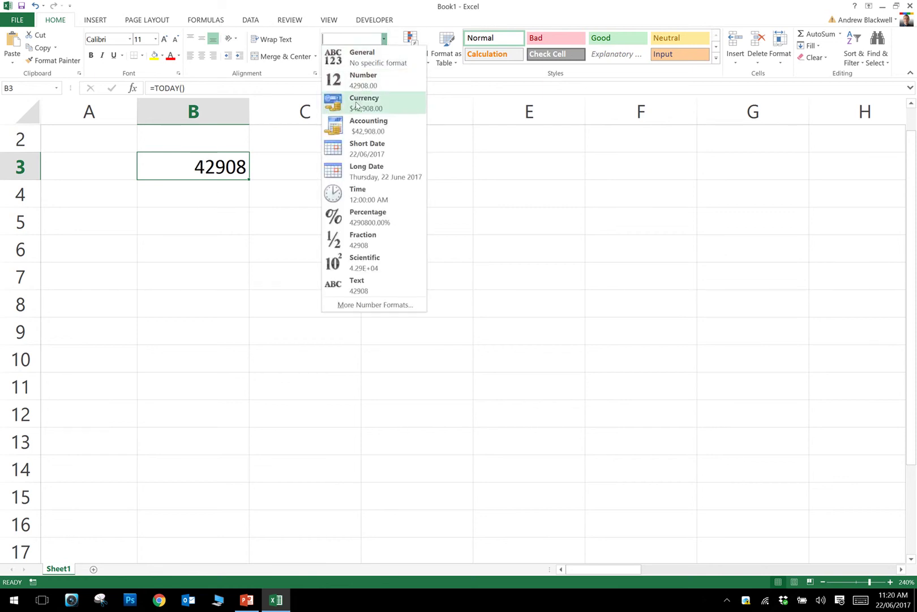
pyautogui.click(354, 152)
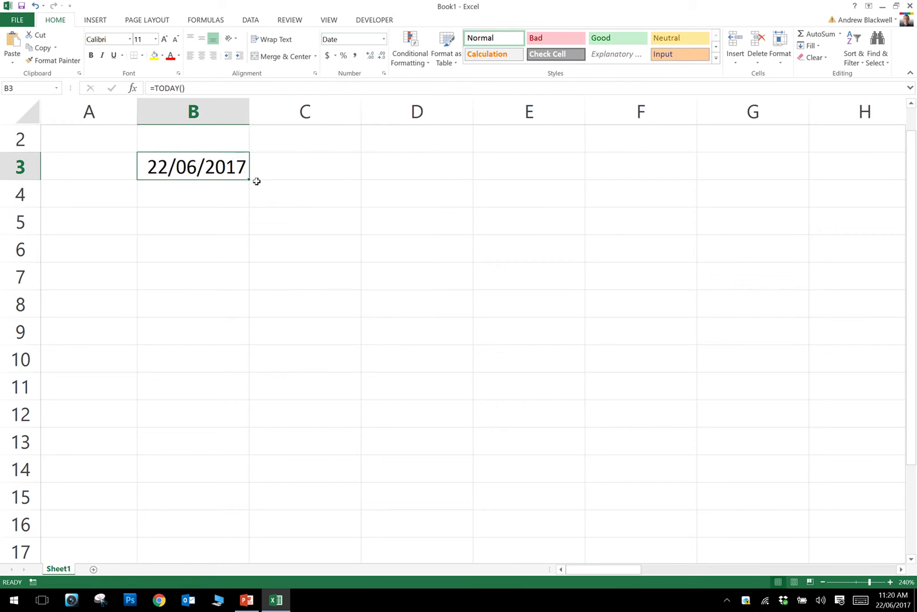
# Enter the date of birth in cell C3 in day/month/year form with a four-digit year
pyautogui.click(303, 164)
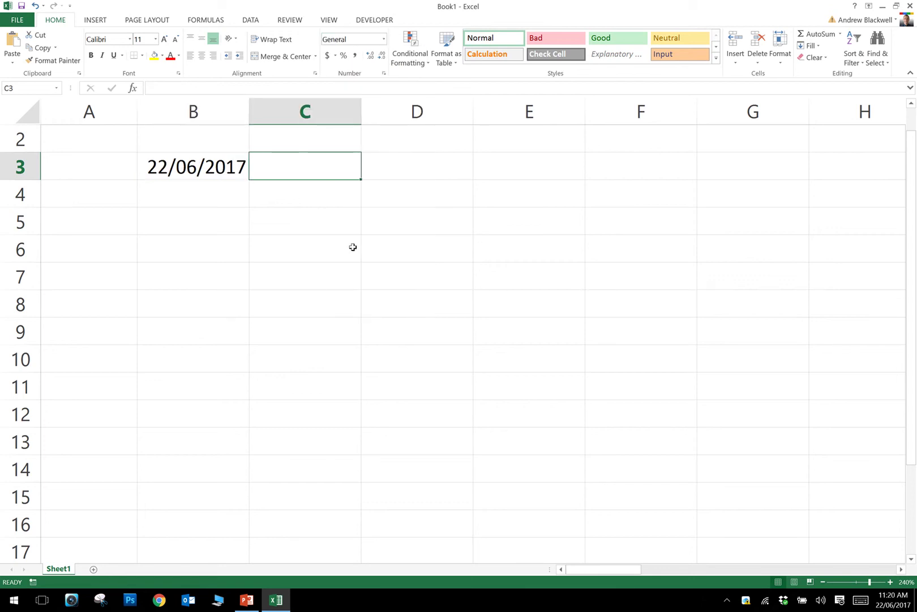
pyautogui.write('23/04')
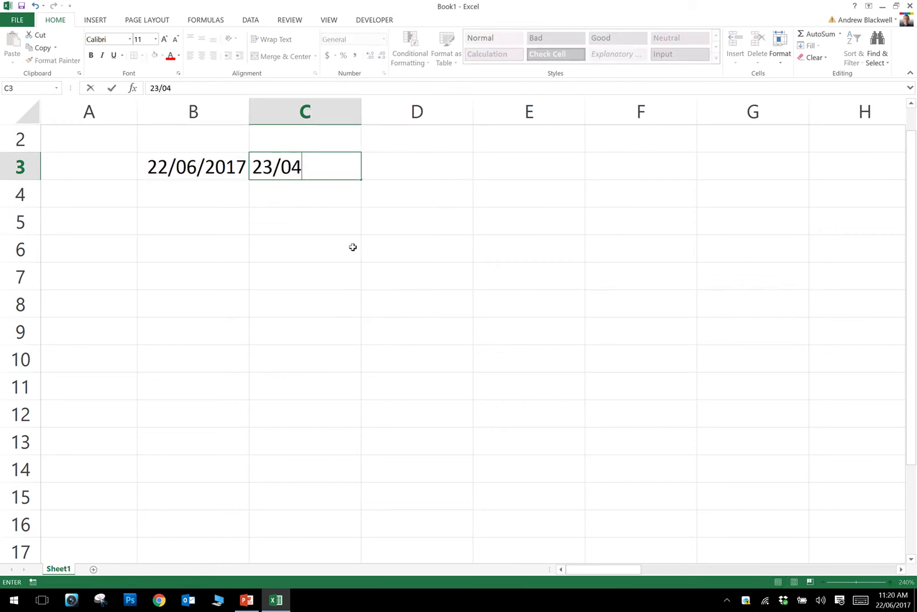
pyautogui.write('/1974')
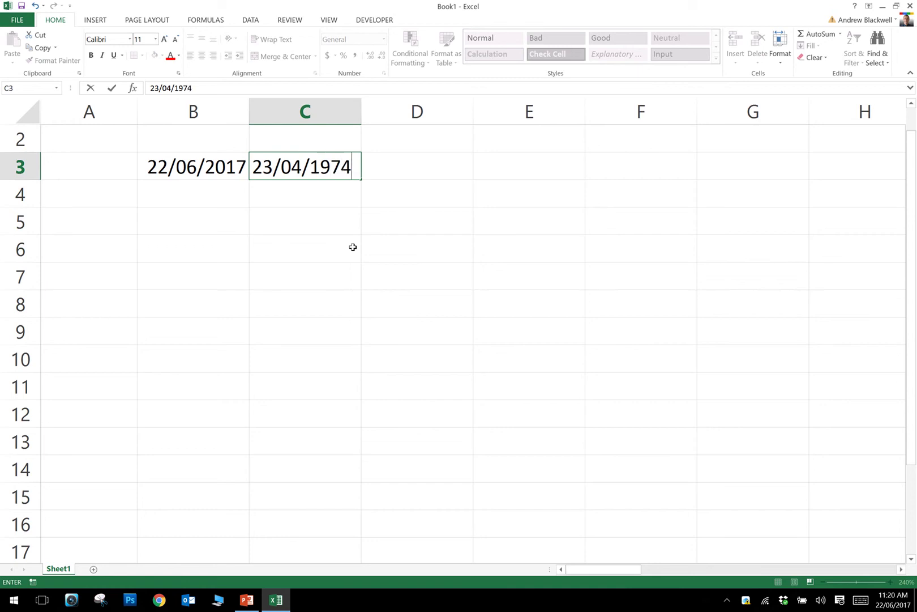
pyautogui.press('Return')
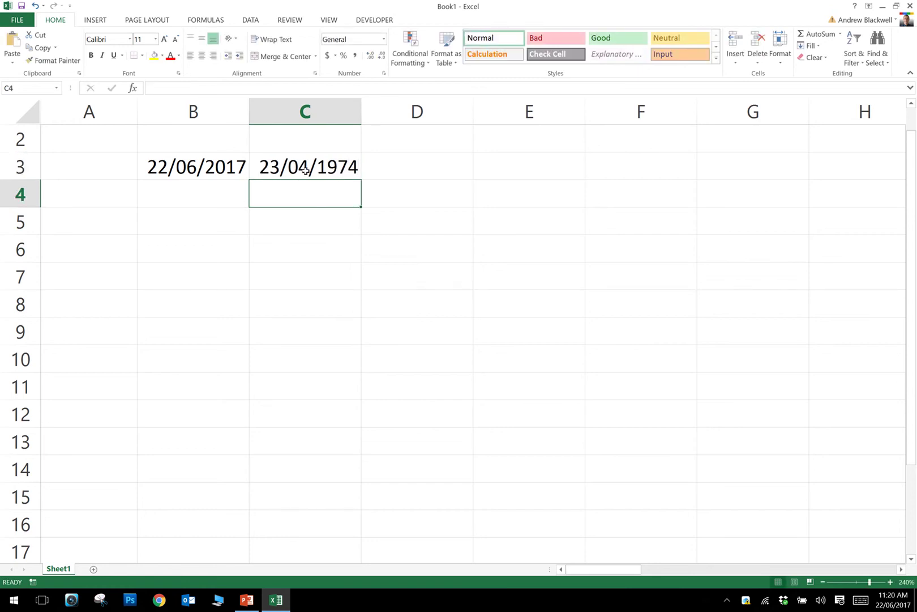
# Calculate the number of days between the two dates in cell D3 with the formula =B3-C3
pyautogui.click(420, 165)
pyautogui.write('=')
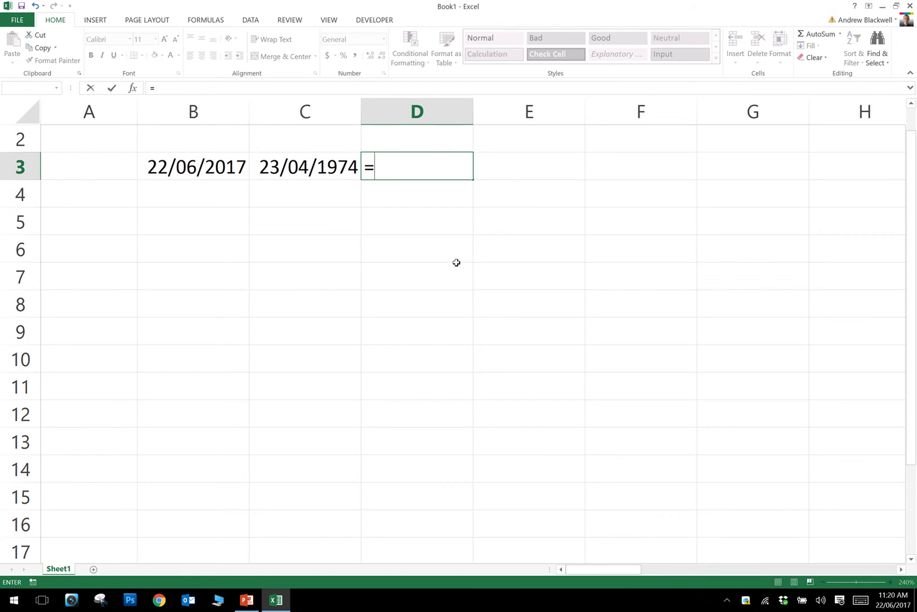
pyautogui.click(225, 168)
pyautogui.write('-')
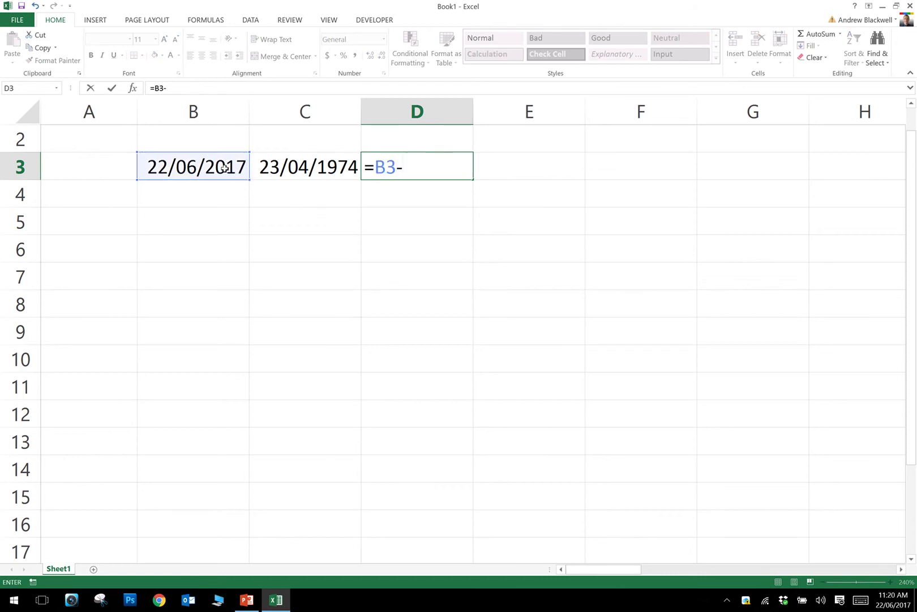
pyautogui.click(298, 169)
pyautogui.press('Return')
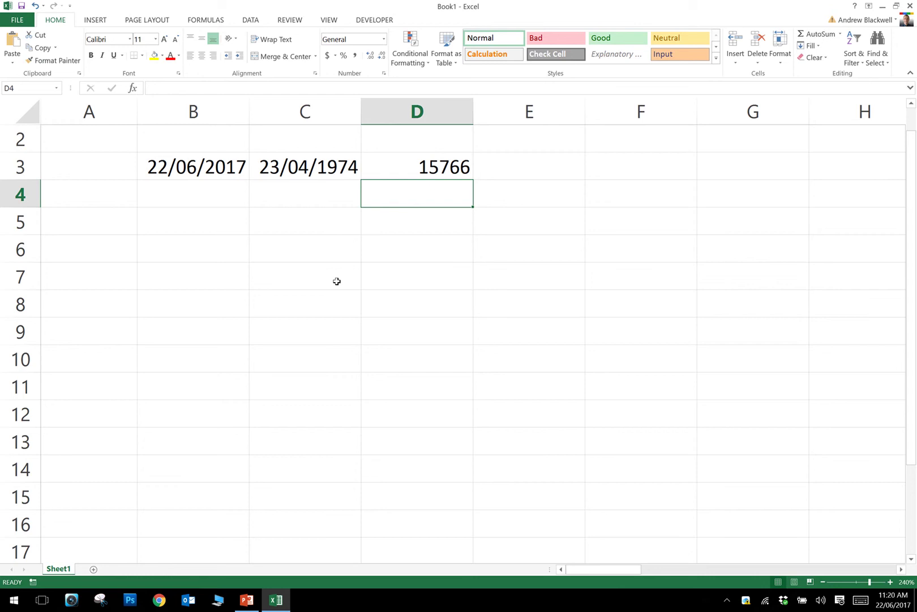
pyautogui.click(424, 161)
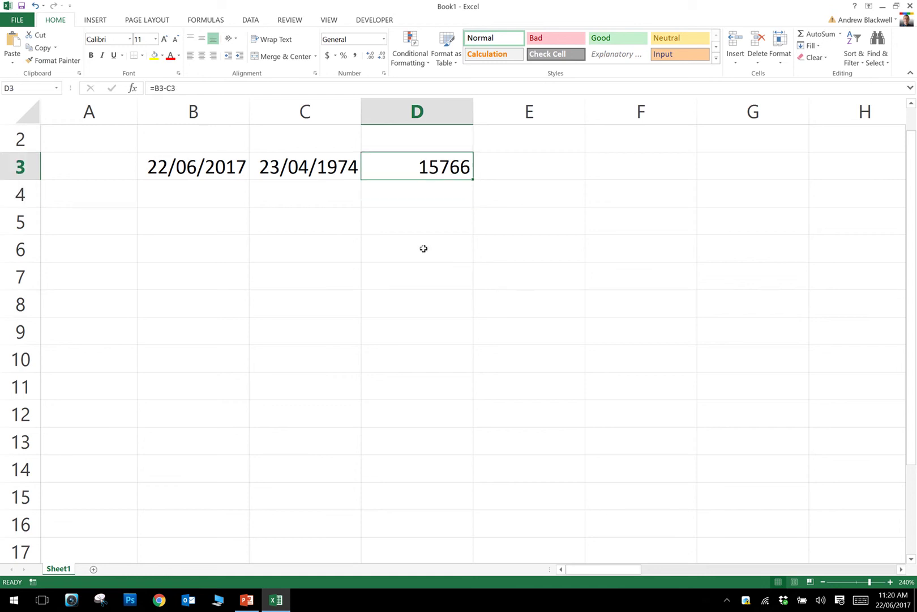
# Convert the day count to years in cell E3 with the formula =D3/365.25
pyautogui.click(514, 186)
pyautogui.click(515, 168)
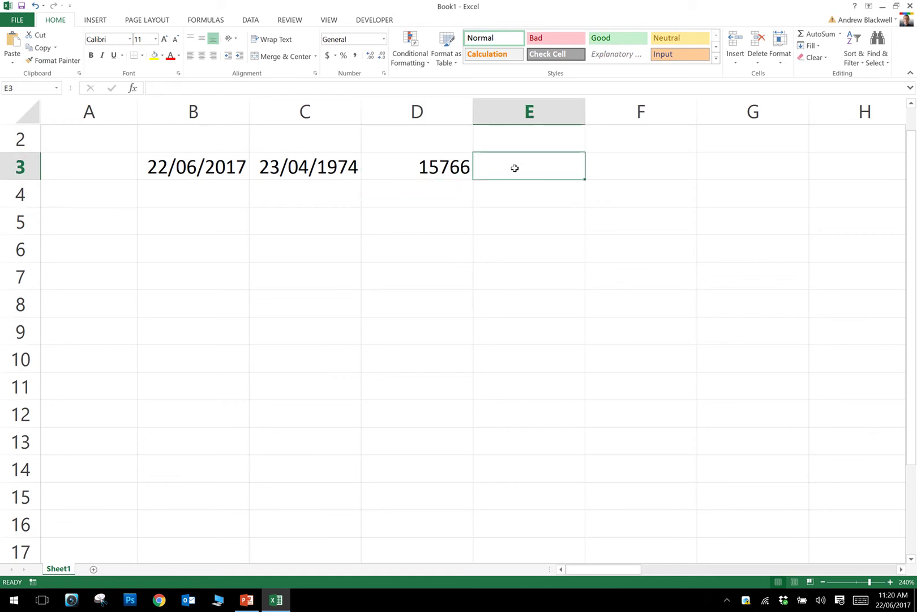
pyautogui.write('=')
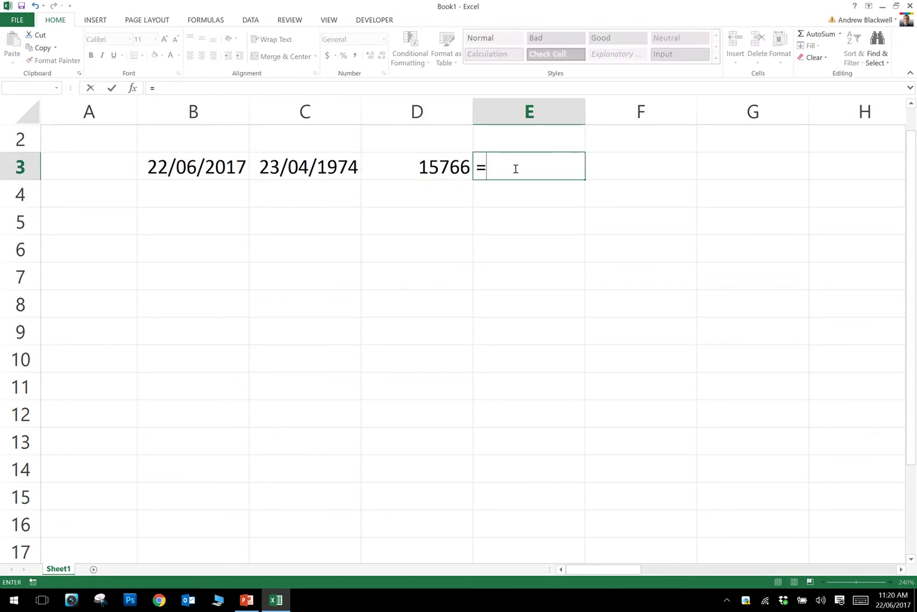
pyautogui.click(464, 168)
pyautogui.write('/')
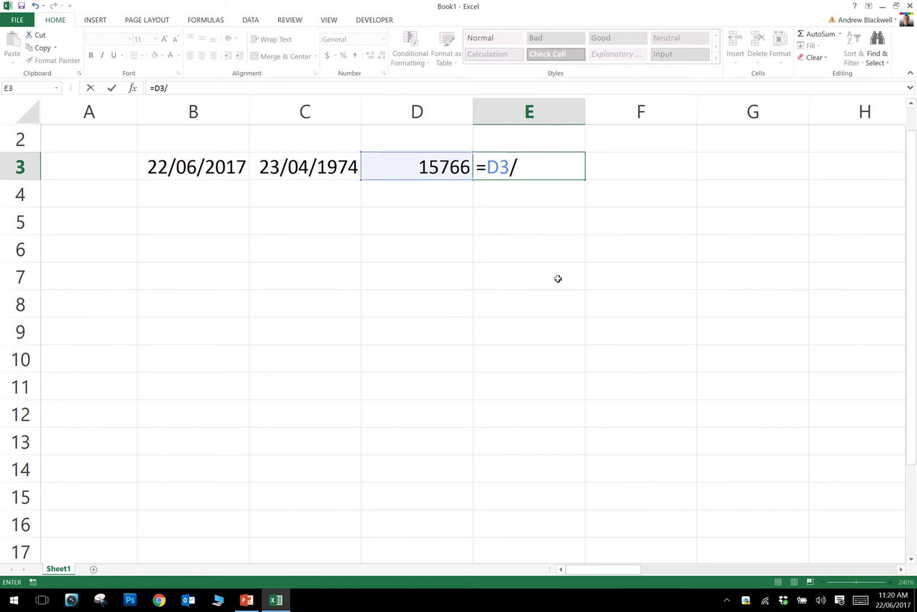
pyautogui.write('365.25')
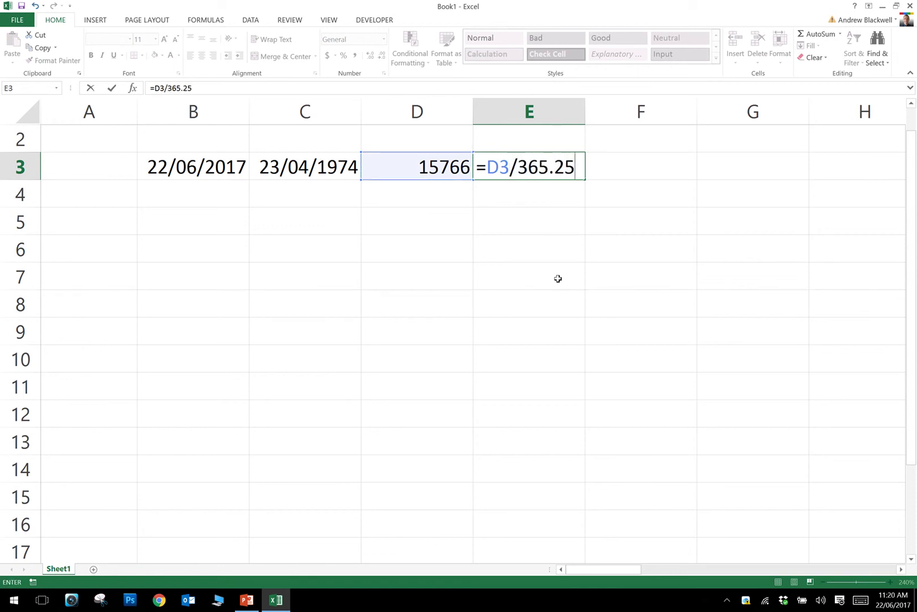
pyautogui.press('Return')
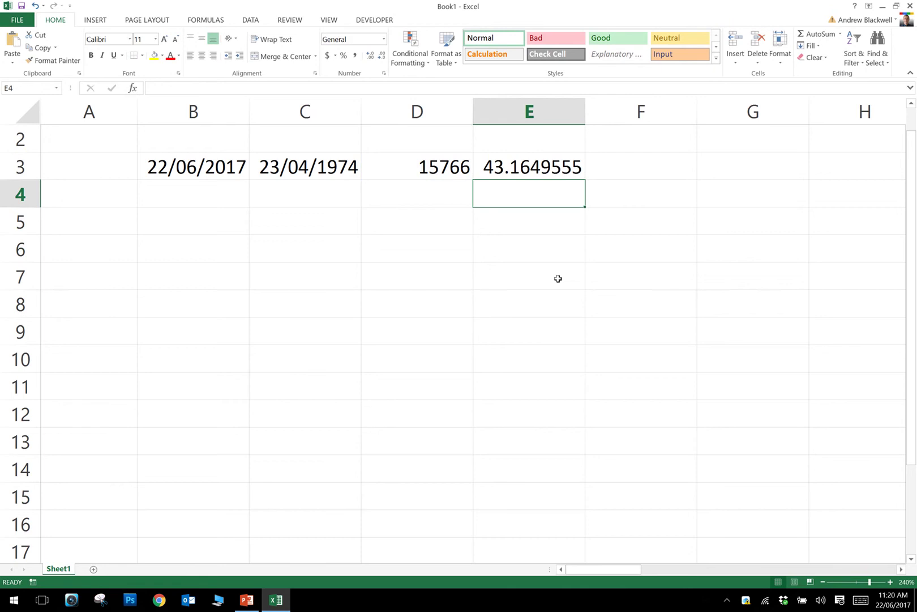
# Reduce the age in cell E3 to one decimal place
pyautogui.click(535, 169)
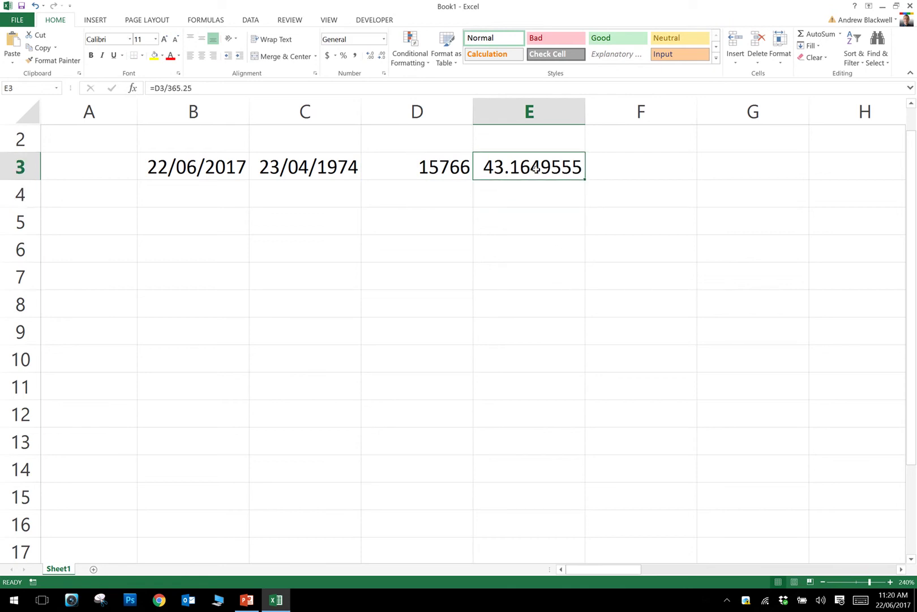
pyautogui.click(382, 56)
pyautogui.click(382, 56)
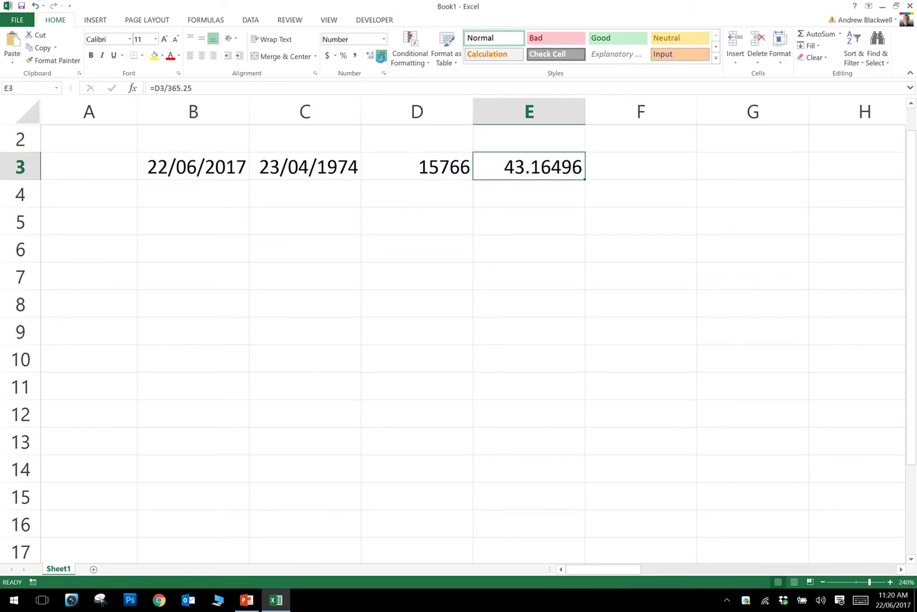
pyautogui.click(381, 56)
pyautogui.click(382, 56)
pyautogui.click(382, 58)
pyautogui.click(382, 57)
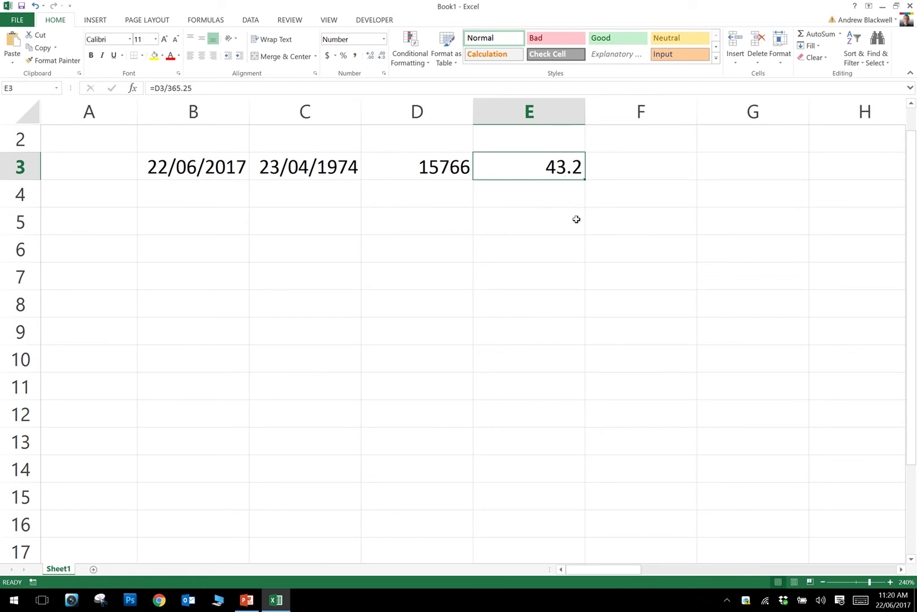
# Review the contents and formulas of cells B3 to E3 that make up the age calculation
pyautogui.click(195, 173)
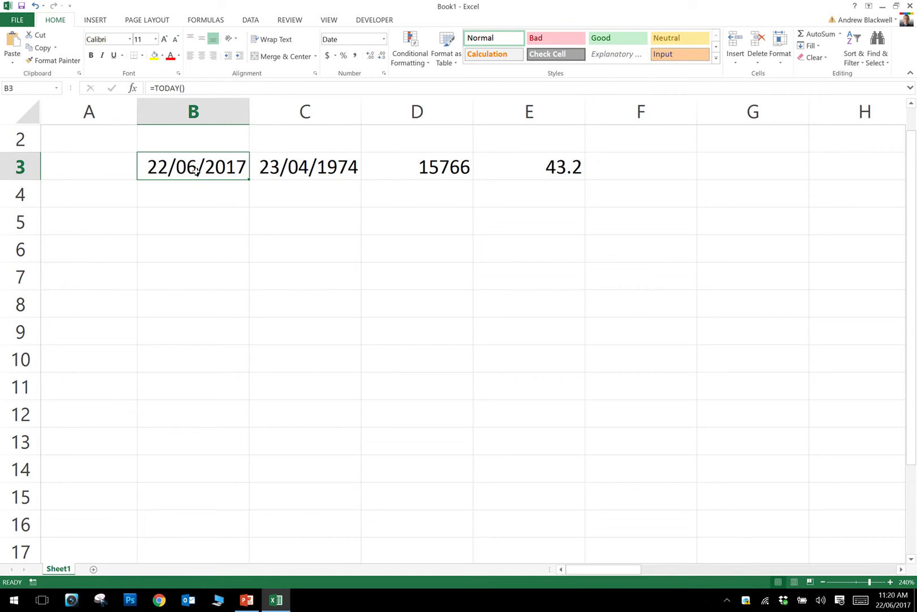
pyautogui.click(306, 164)
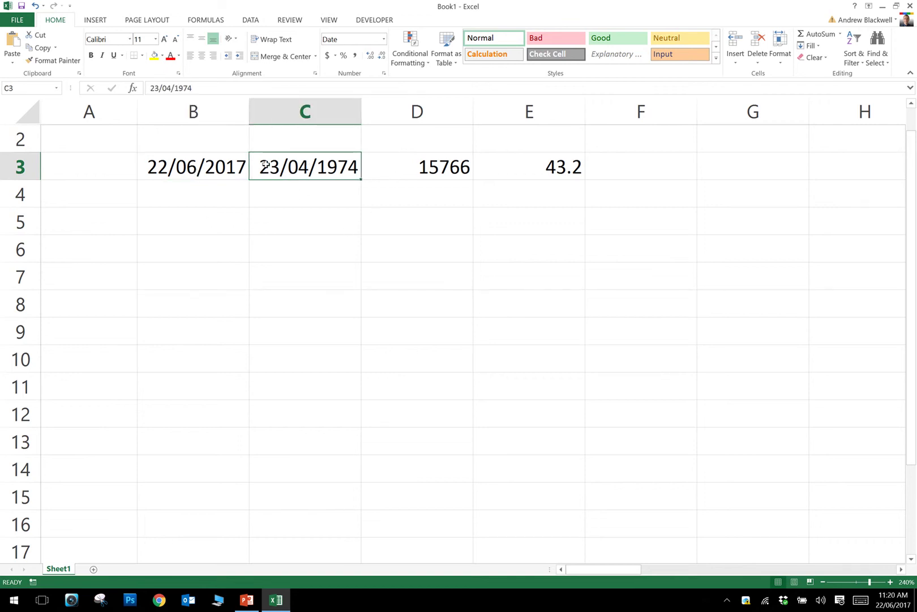
pyautogui.click(419, 163)
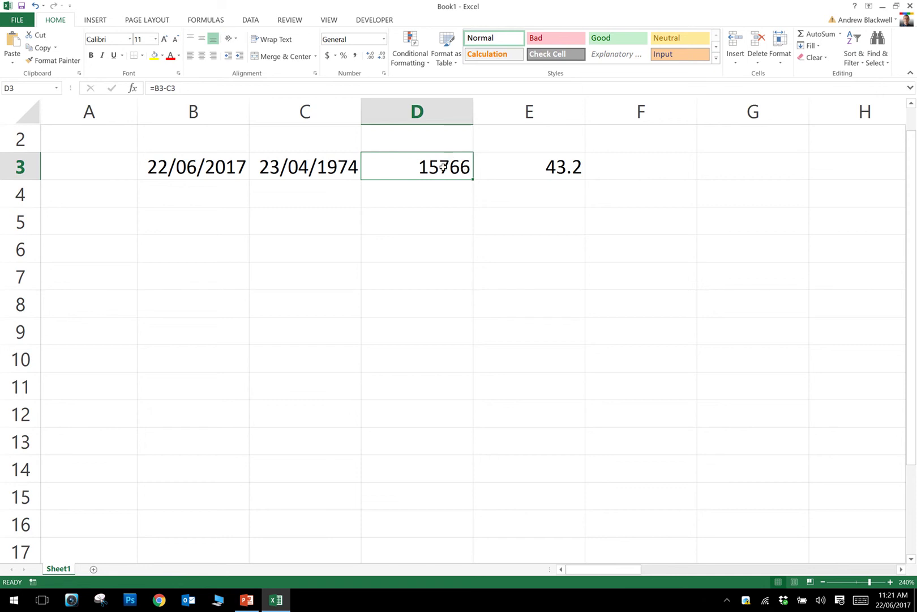
pyautogui.click(508, 165)
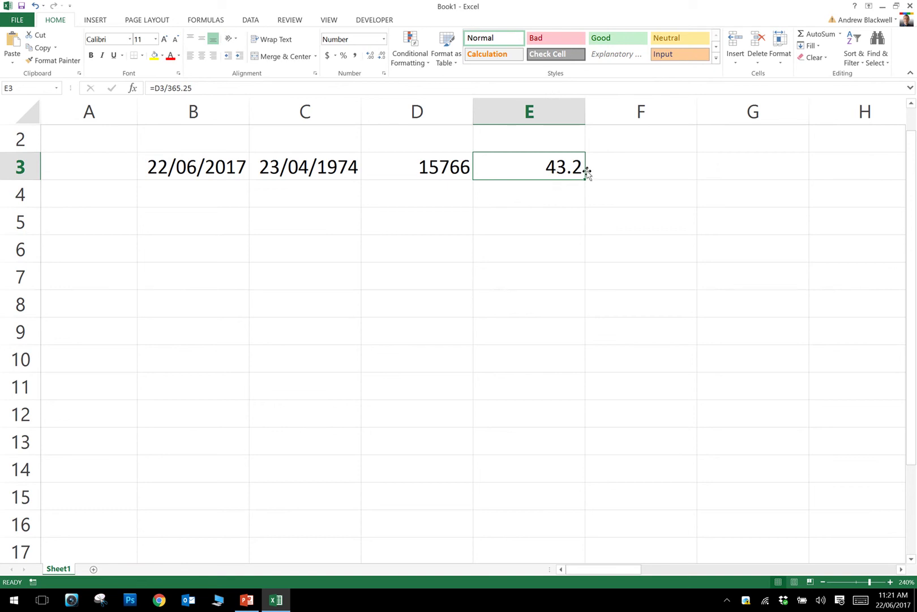
pyautogui.click(422, 171)
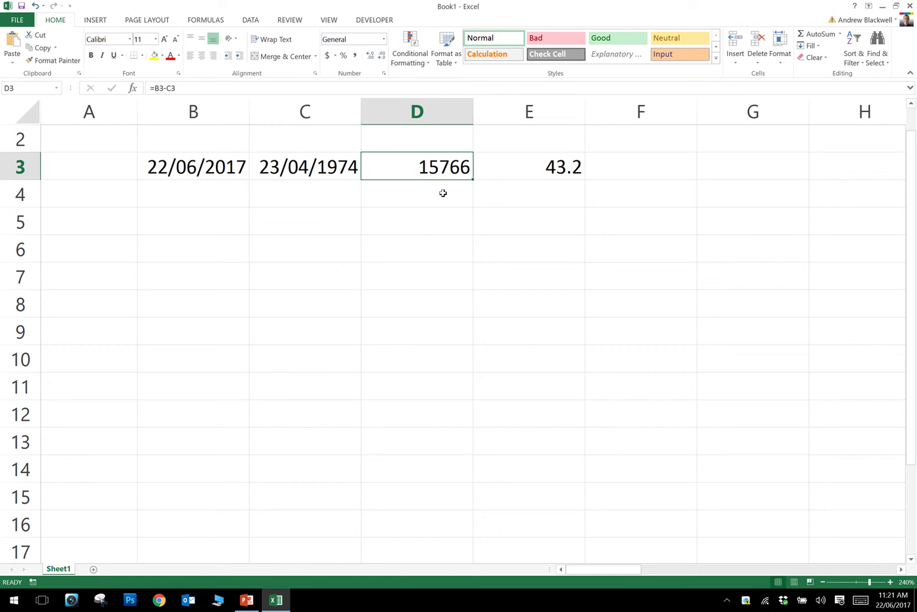
pyautogui.click(204, 160)
# Enter 1 and 2 in B5 and B6, extend the series to 10 in B14, and select cell B15
pyautogui.click(188, 224)
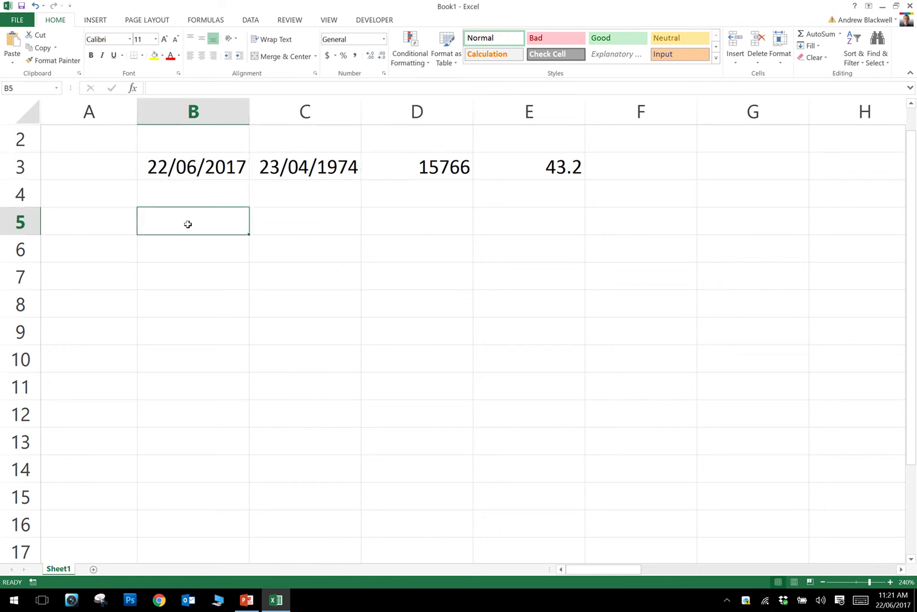
pyautogui.write('1')
pyautogui.press('Return')
pyautogui.write('2')
pyautogui.press('Return')
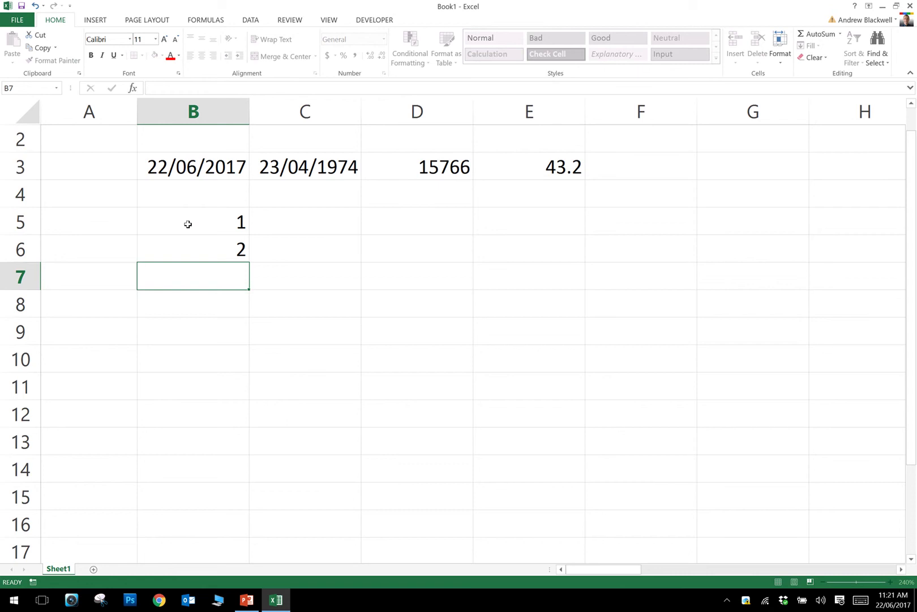
pyautogui.moveTo(188, 224); pyautogui.dragTo(193, 240)
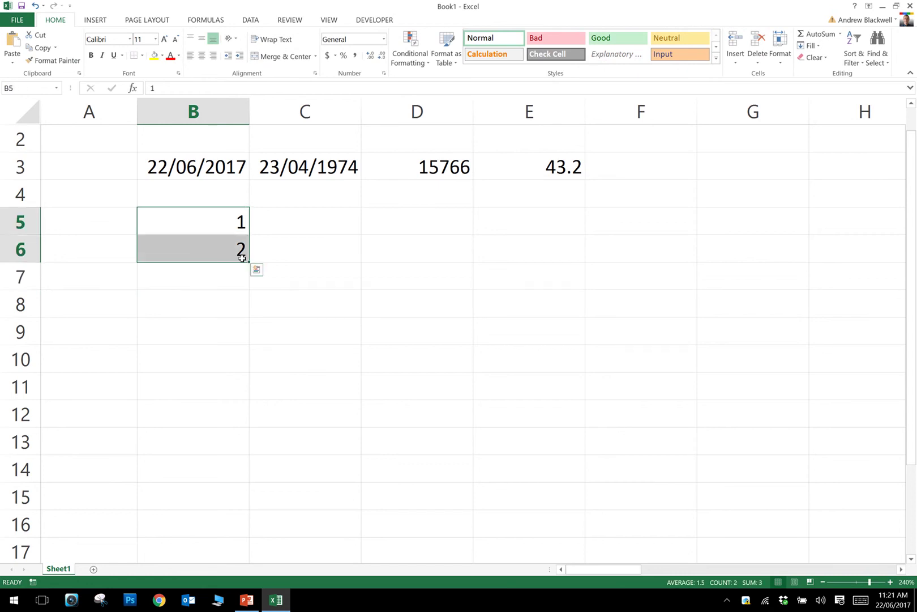
pyautogui.moveTo(249, 262); pyautogui.dragTo(249, 481)
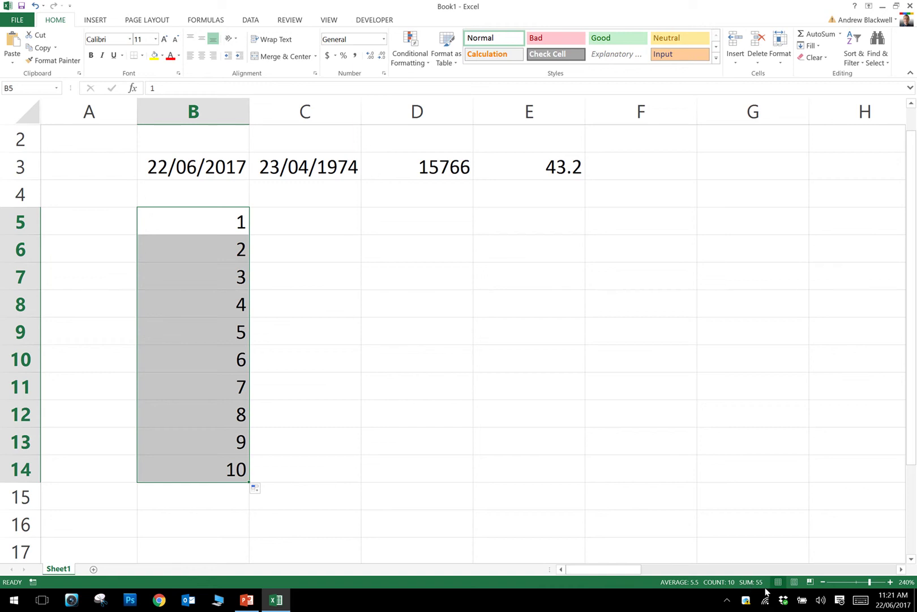
pyautogui.click(199, 490)
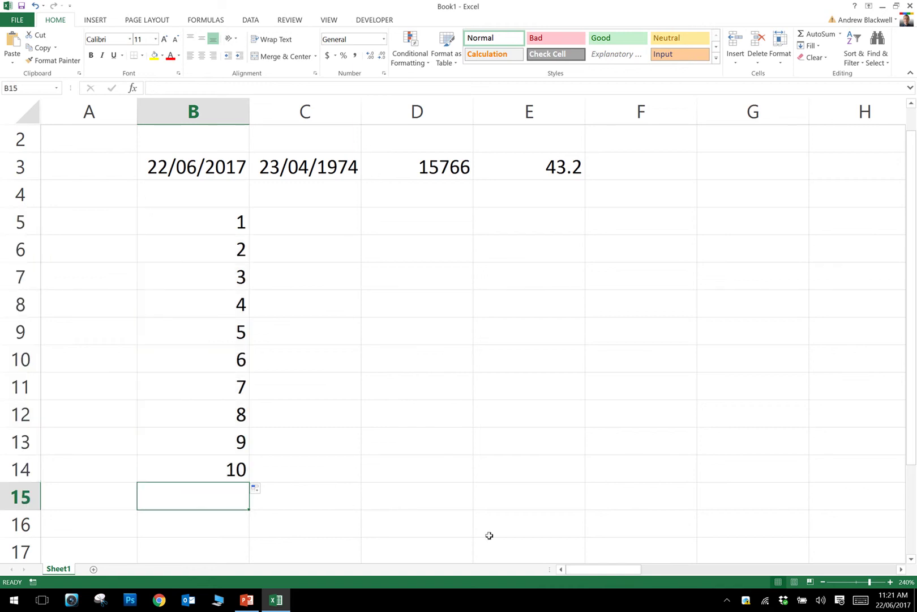
pyautogui.write('+sum')
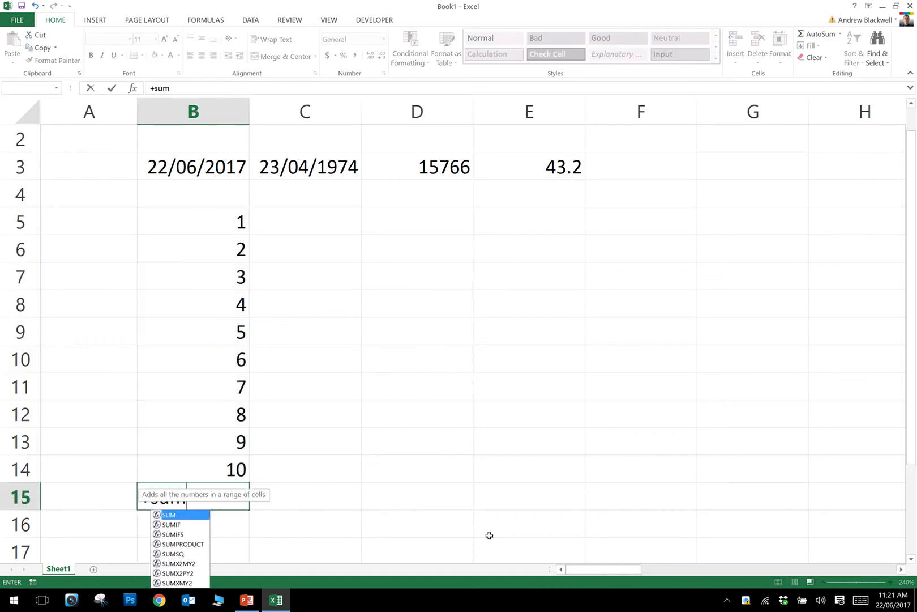
pyautogui.press('BackSpace')
pyautogui.press('BackSpace')
pyautogui.press('BackSpace')
pyautogui.press('BackSpace')
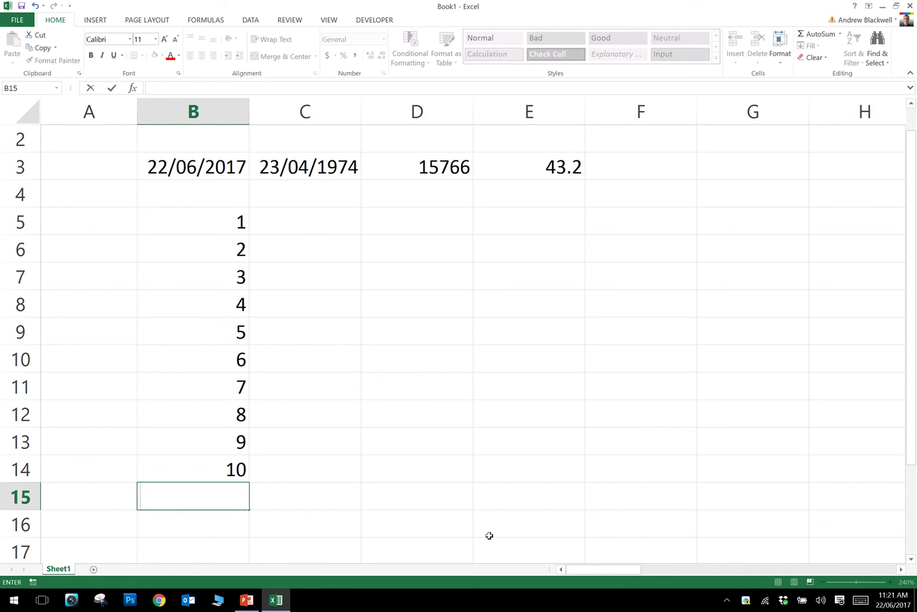
# Total the number series in cell B15 with the formula =SUM(B5:B14) and check the entered formula
pyautogui.write('=su')
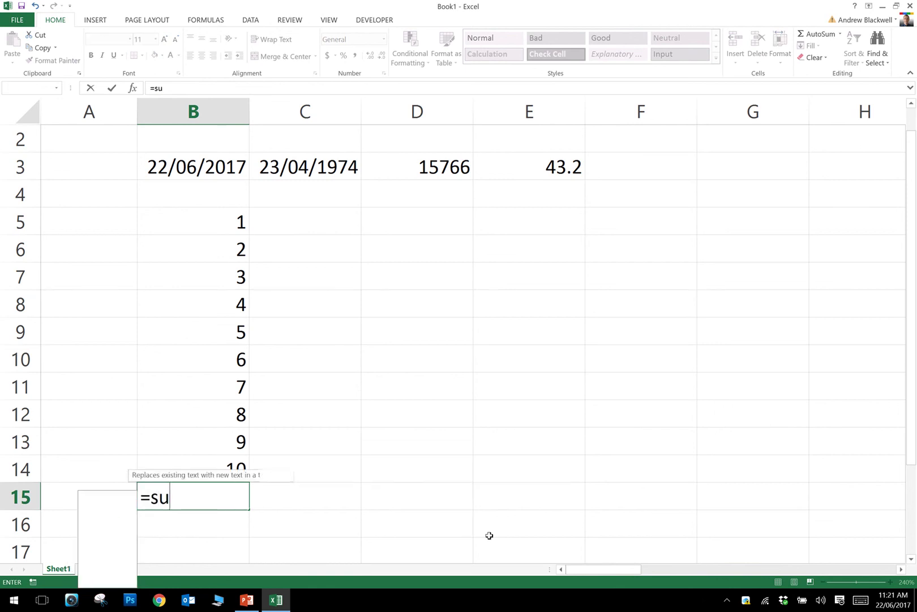
pyautogui.write('m(')
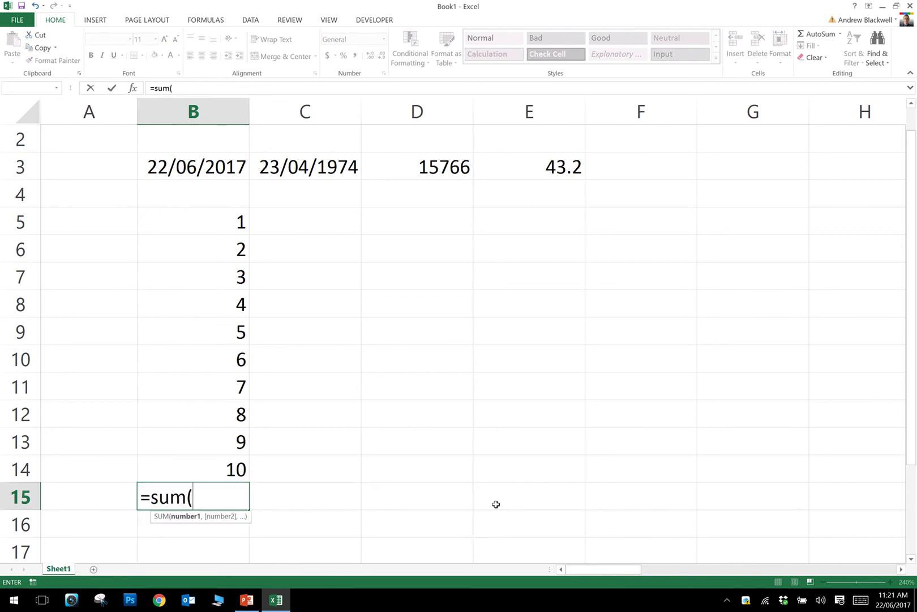
pyautogui.moveTo(230, 224); pyautogui.dragTo(241, 473)
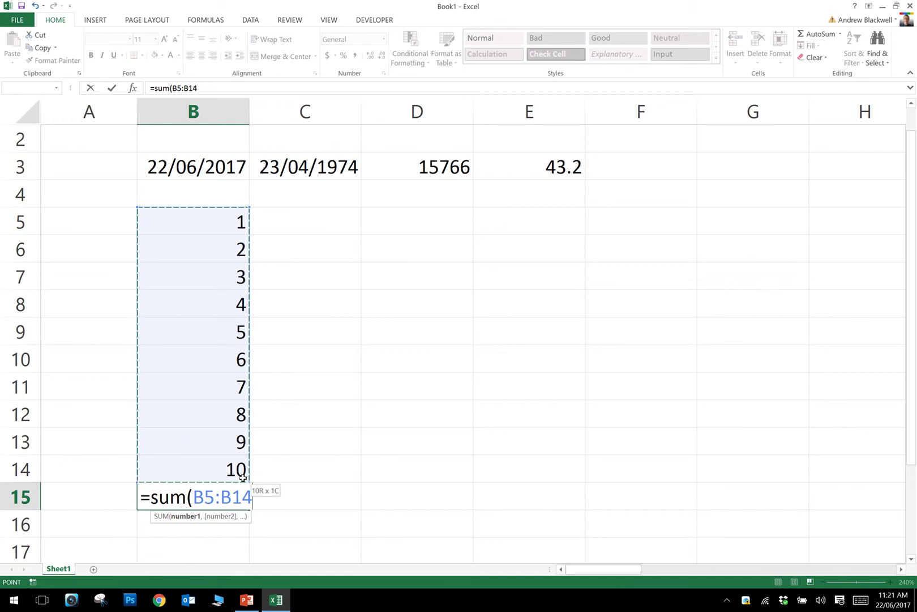
pyautogui.press('Return')
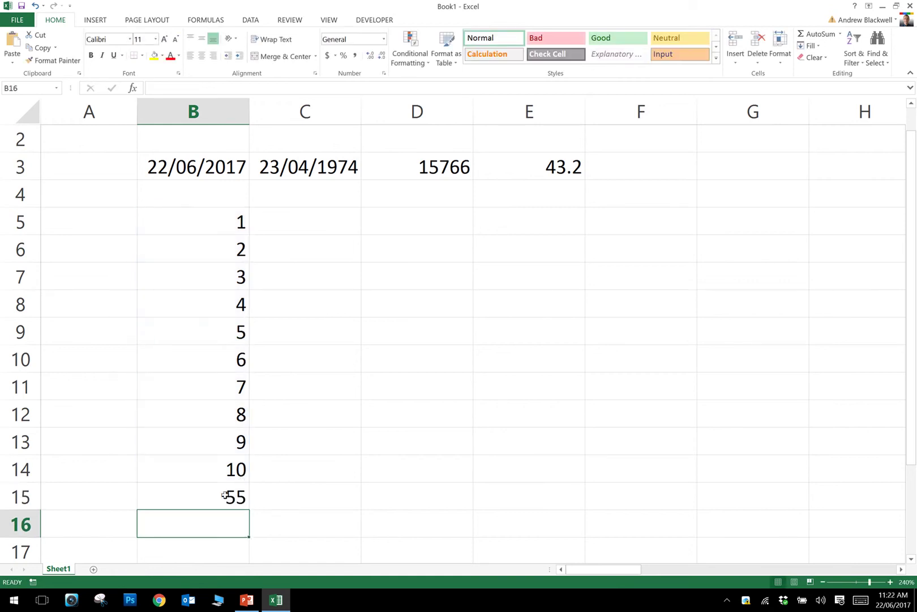
pyautogui.click(225, 495)
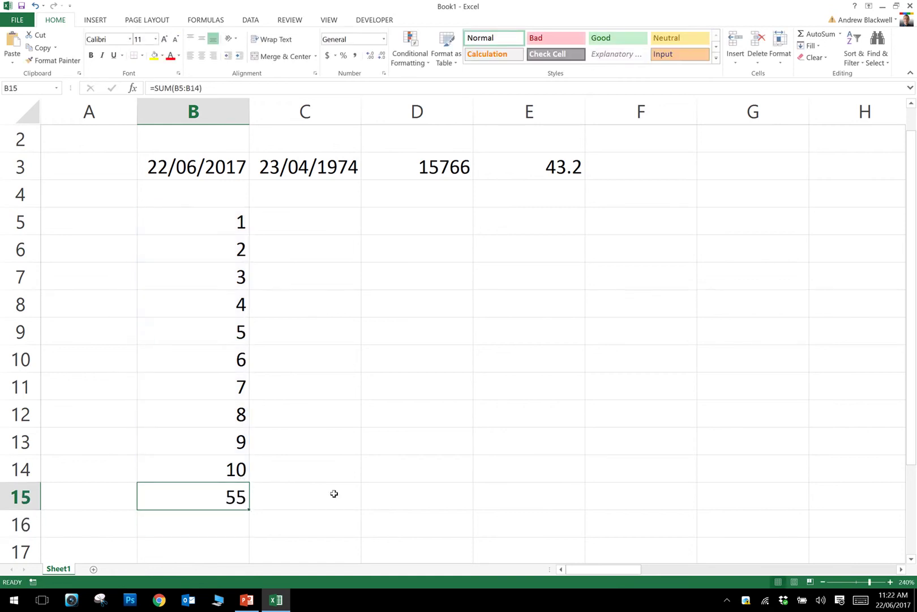
# Find the largest number of the series in cell C15 with the formula =MAX(B5:B14)
pyautogui.click(328, 479)
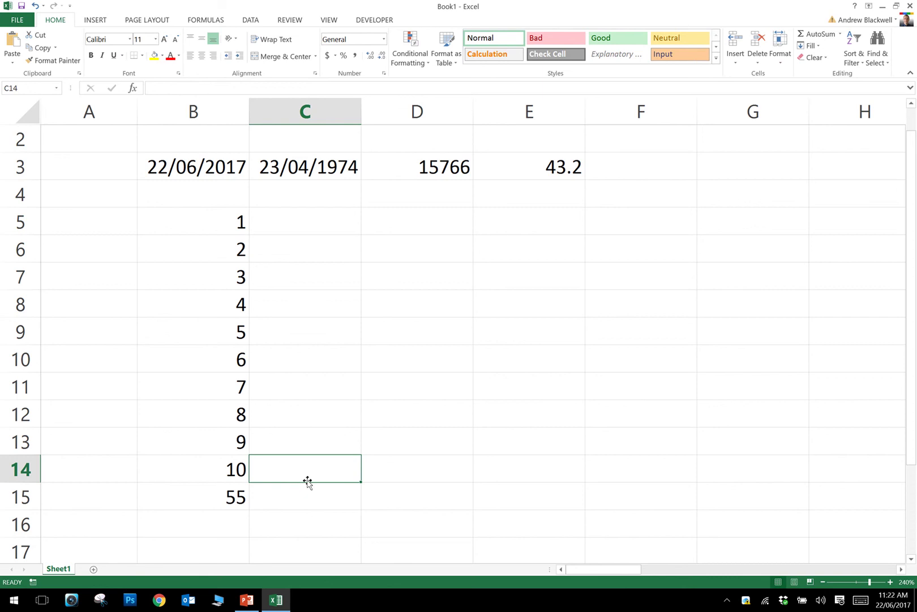
pyautogui.click(309, 502)
pyautogui.write('=max(')
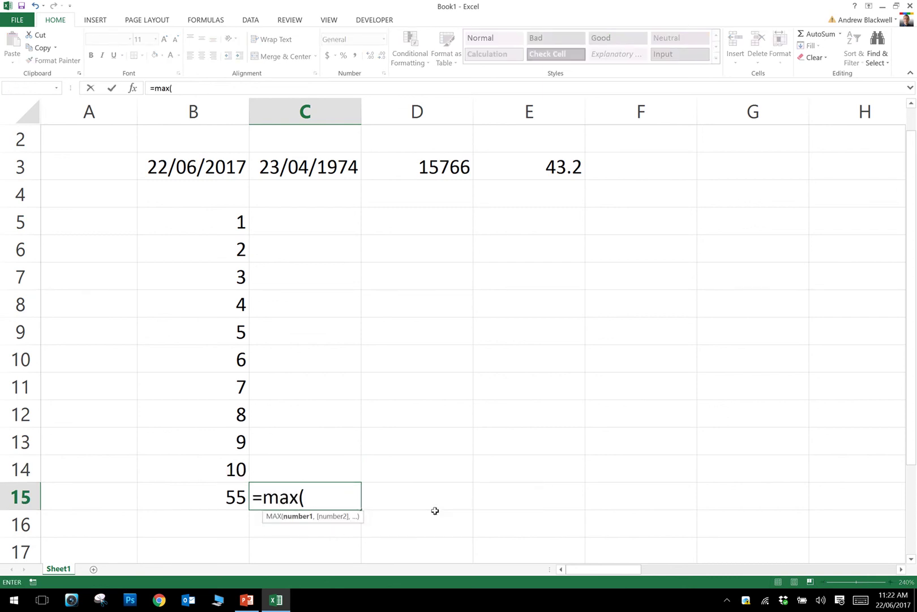
pyautogui.moveTo(219, 224); pyautogui.dragTo(235, 469)
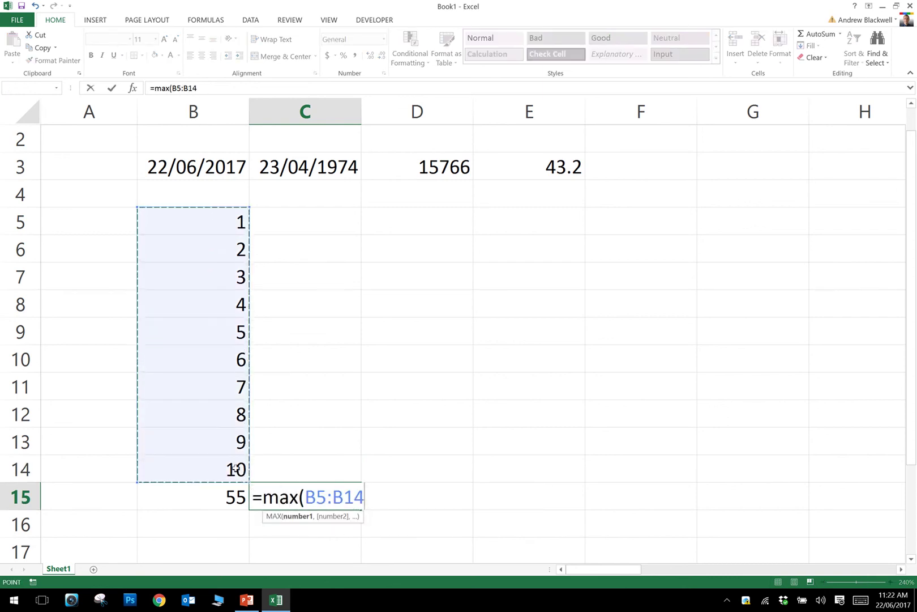
pyautogui.press('Return')
pyautogui.click(320, 495)
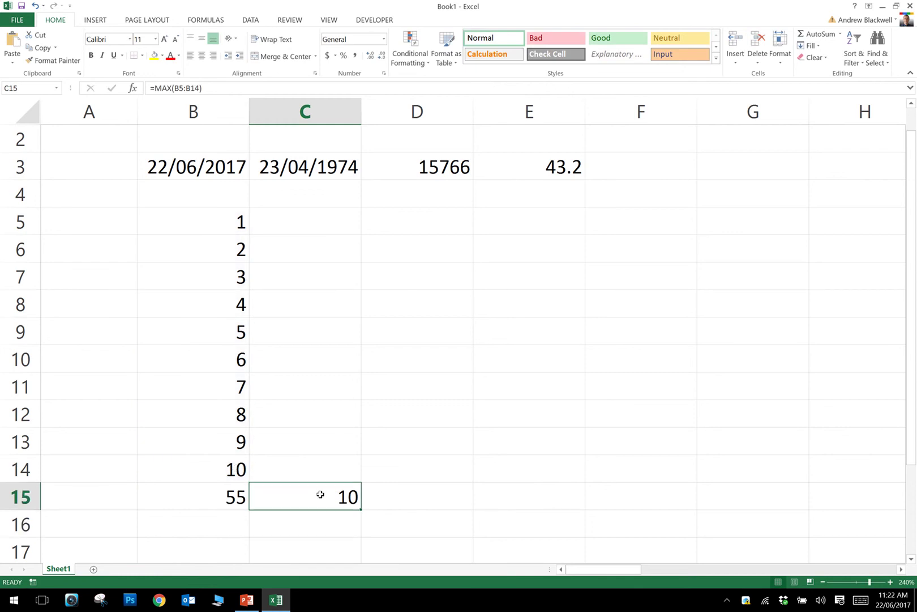
# Count the numbers of the series in cell D15 with the formula =COUNT(B5:B14)
pyautogui.click(395, 495)
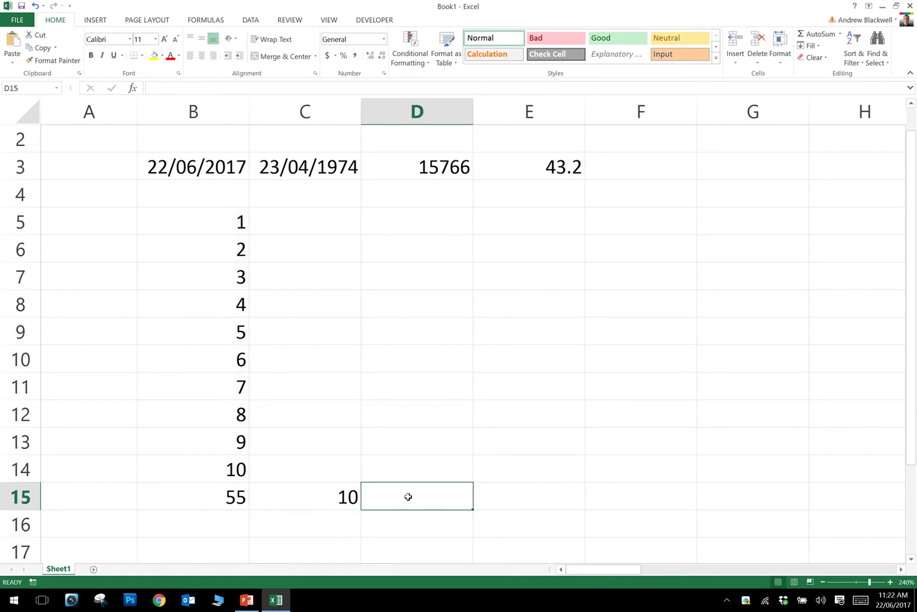
pyautogui.write('=count')
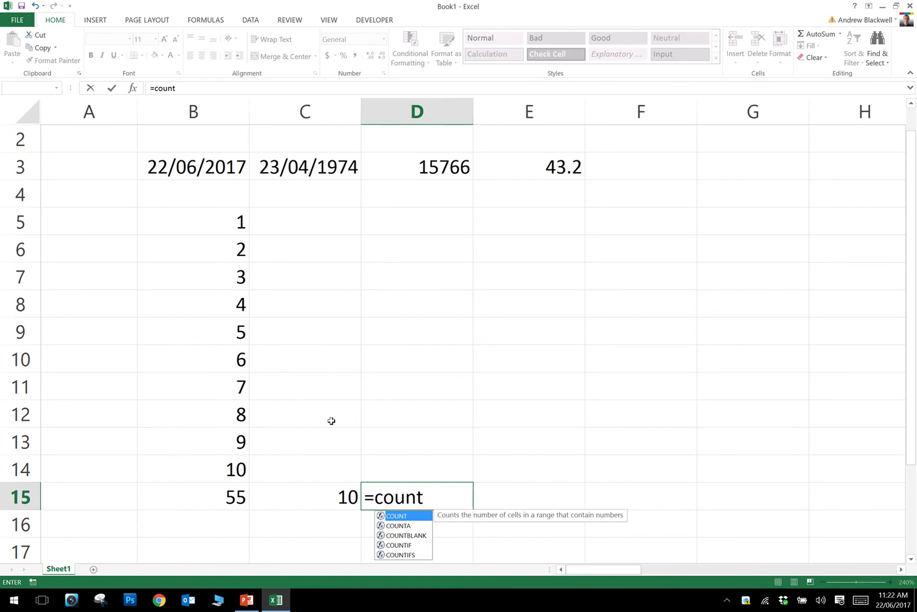
pyautogui.write('(')
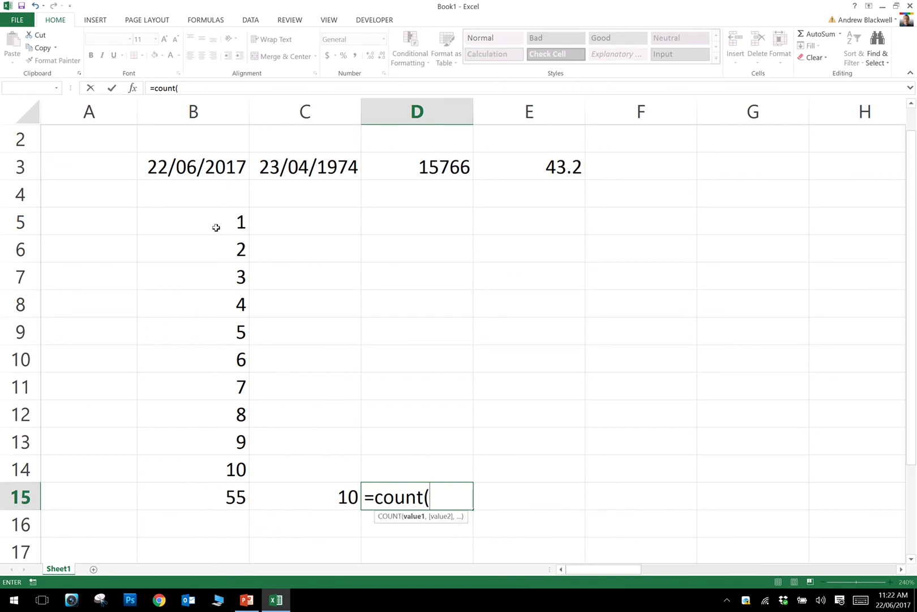
pyautogui.click(215, 222)
pyautogui.moveTo(215, 222); pyautogui.dragTo(236, 465)
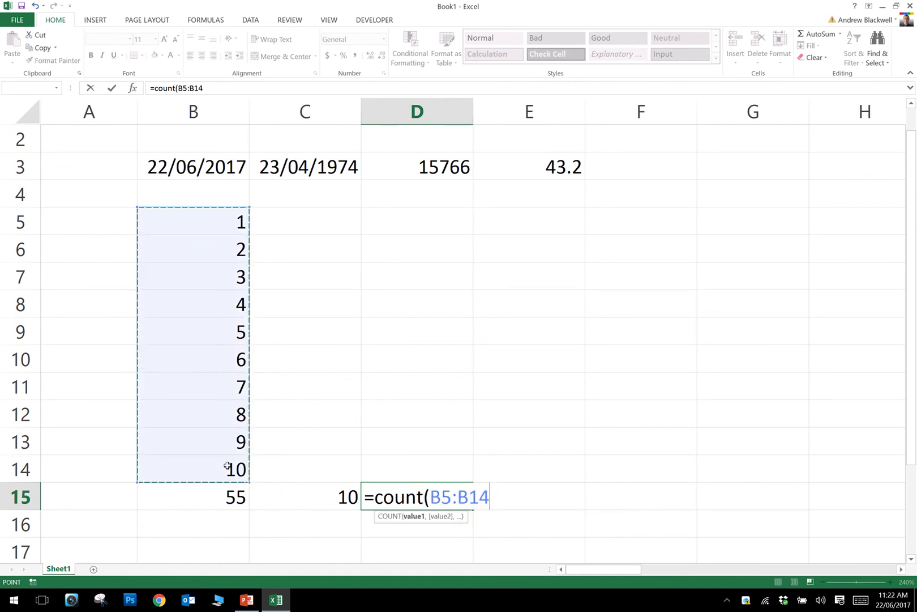
pyautogui.write(')')
pyautogui.press('Return')
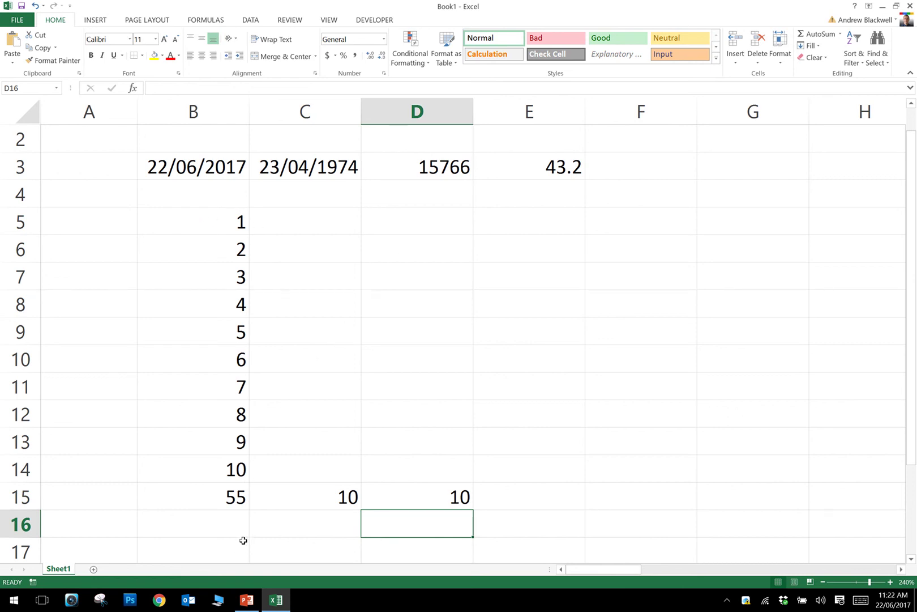
# Open the Year 10 Results 2012 workbook from the Information and Software Technology folder on the Home (H:) drive in File Explorer
pyautogui.click(221, 601)
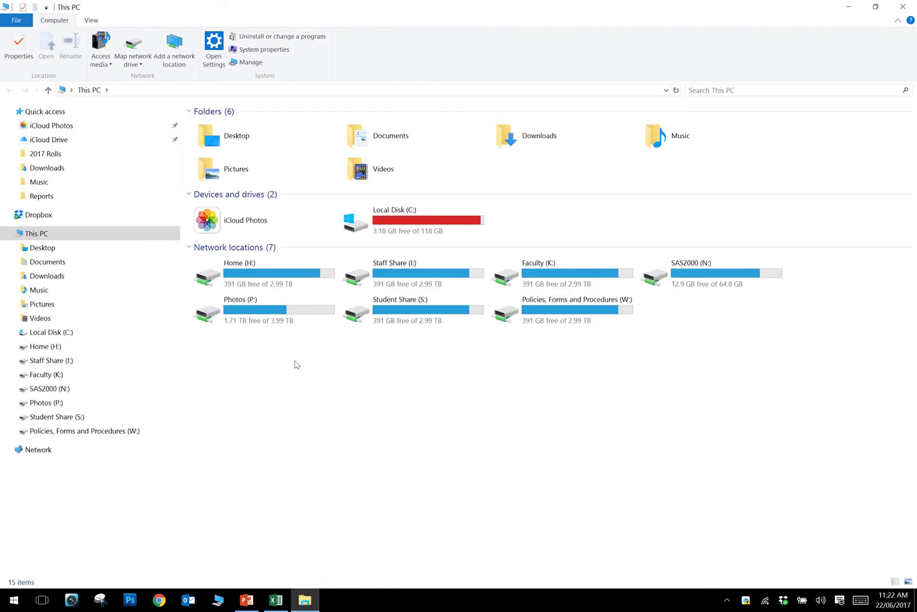
pyautogui.doubleClick(252, 274)
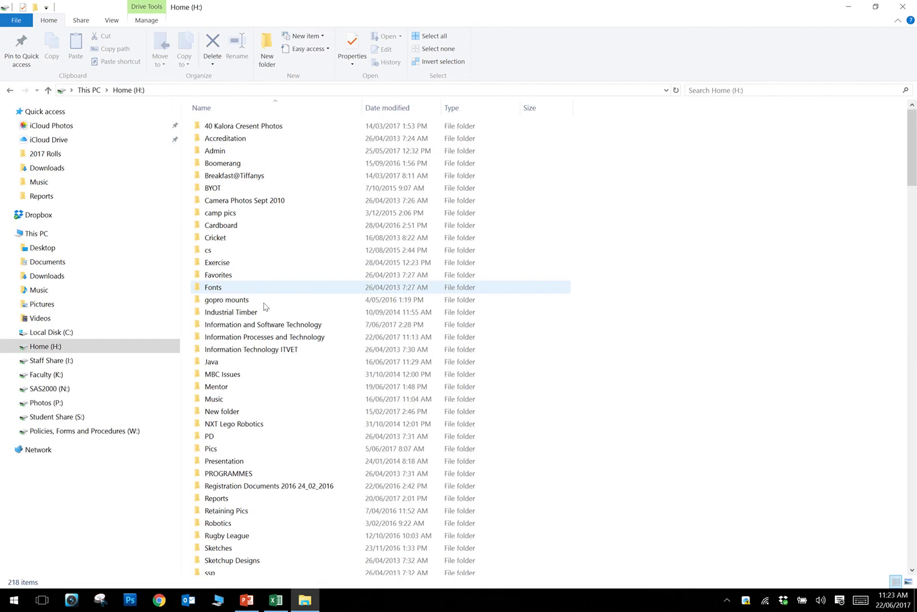
pyautogui.doubleClick(251, 325)
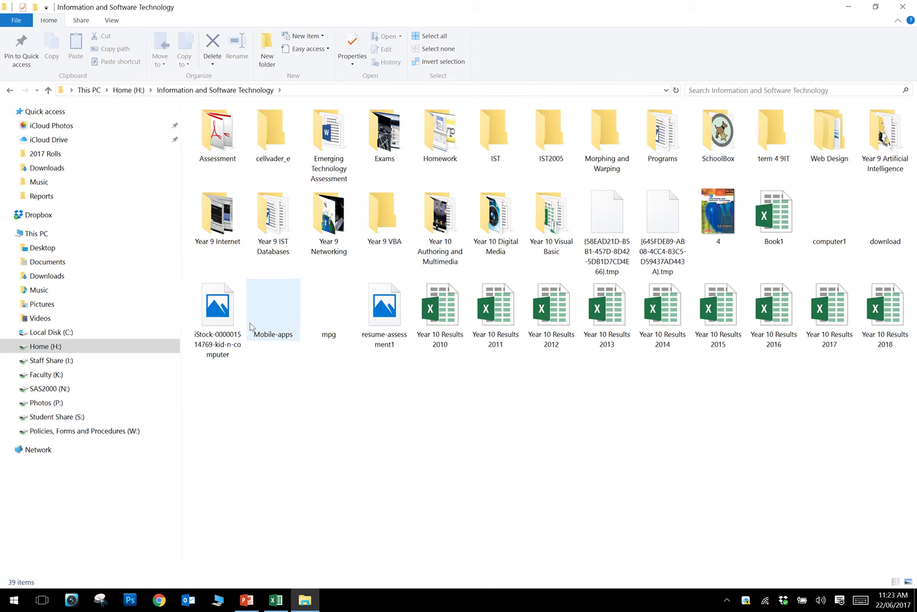
pyautogui.doubleClick(548, 320)
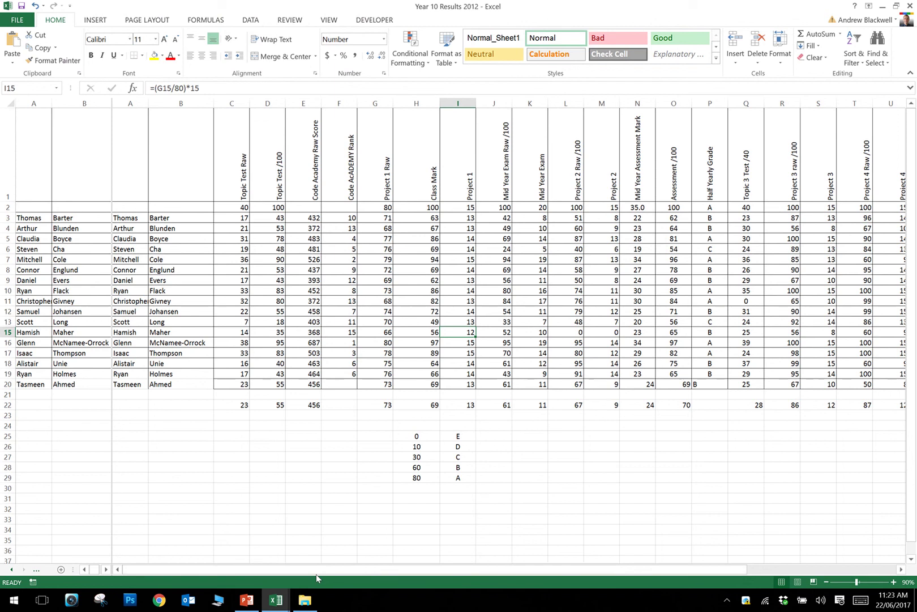
# Remove the vertical pane split beside column B so the mark columns C to Z fill the window without the student names
pyautogui.moveTo(316, 573); pyautogui.dragTo(440, 551)
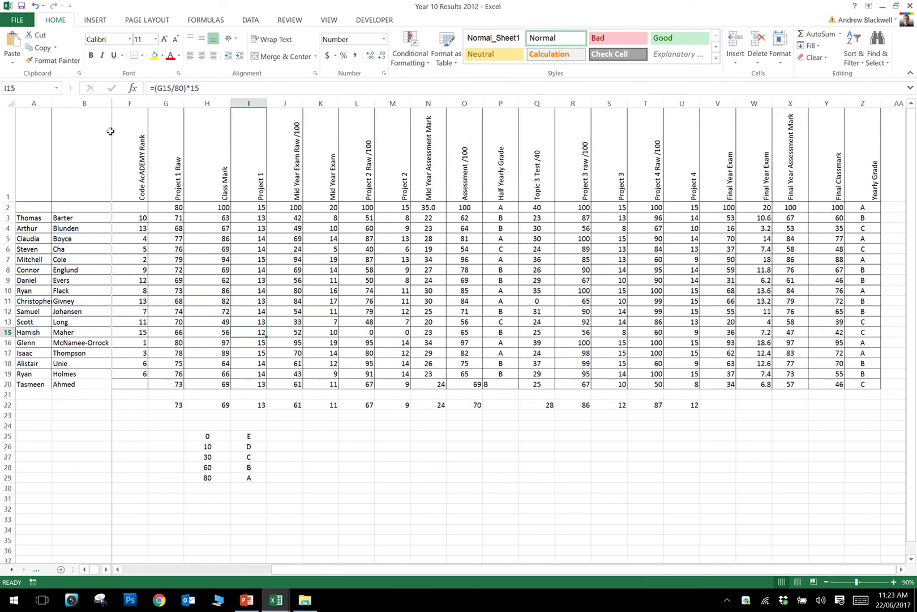
pyautogui.moveTo(111, 104); pyautogui.dragTo(15, 107)
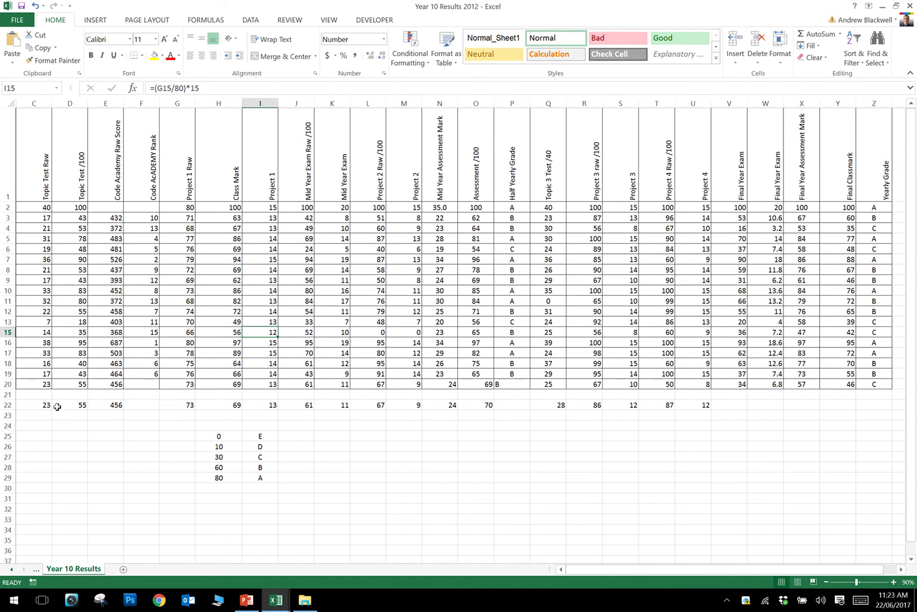
# Examine the formulas in row 22 beneath the mark columns from C to J
pyautogui.click(40, 404)
pyautogui.click(67, 405)
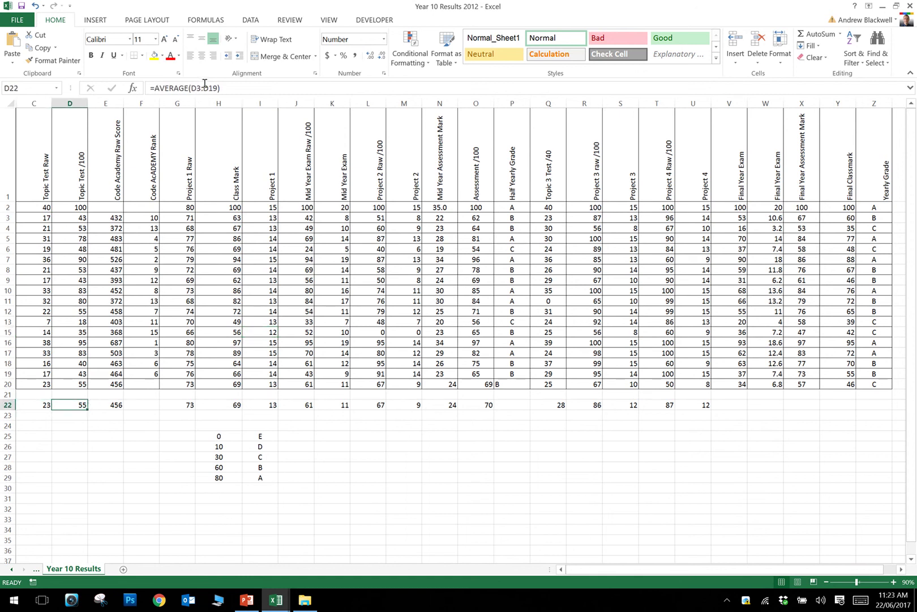
pyautogui.click(117, 405)
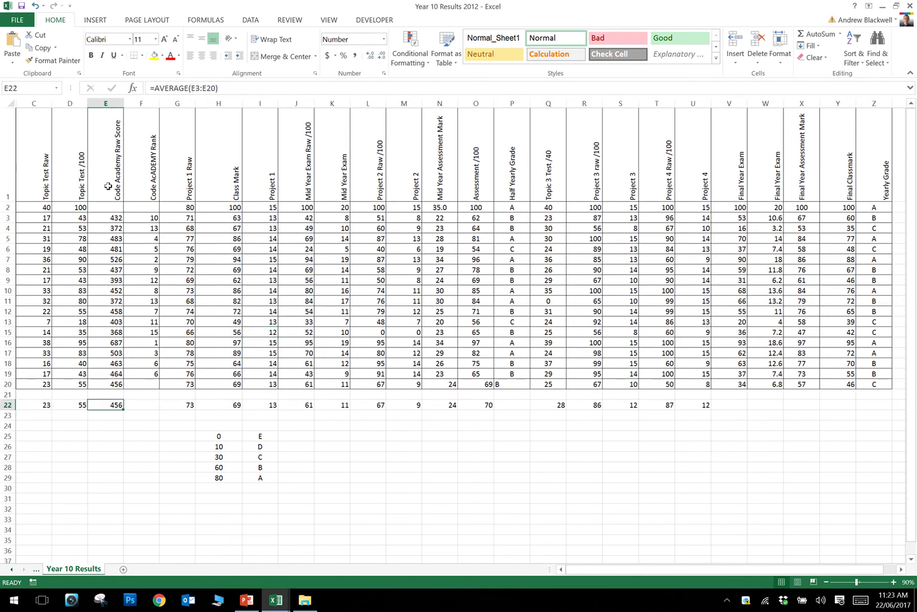
pyautogui.click(184, 403)
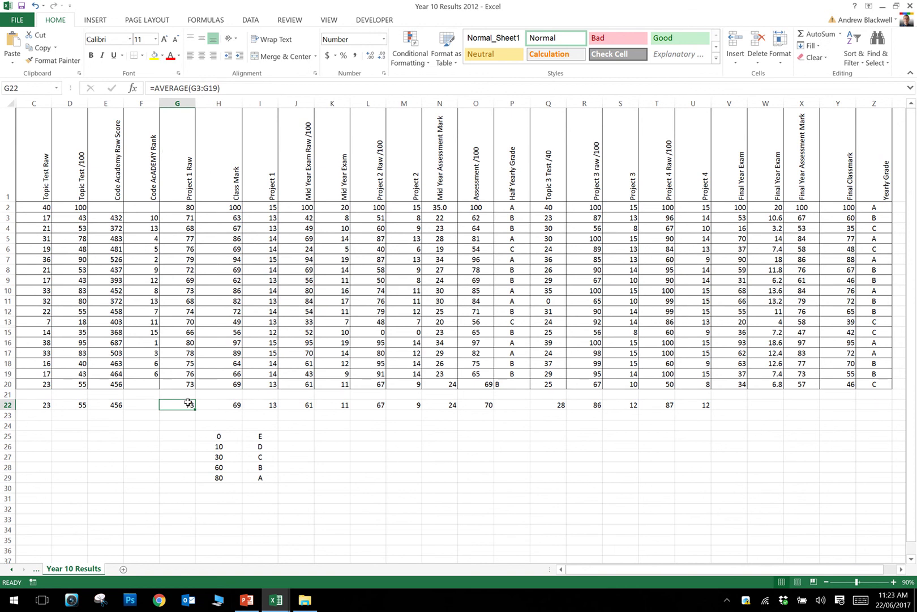
pyautogui.click(218, 405)
pyautogui.click(262, 404)
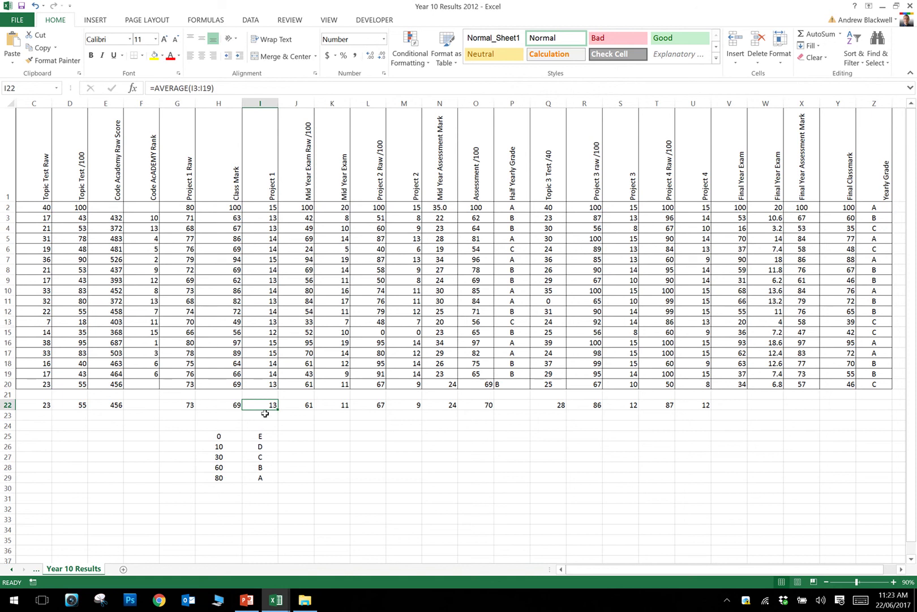
pyautogui.click(284, 406)
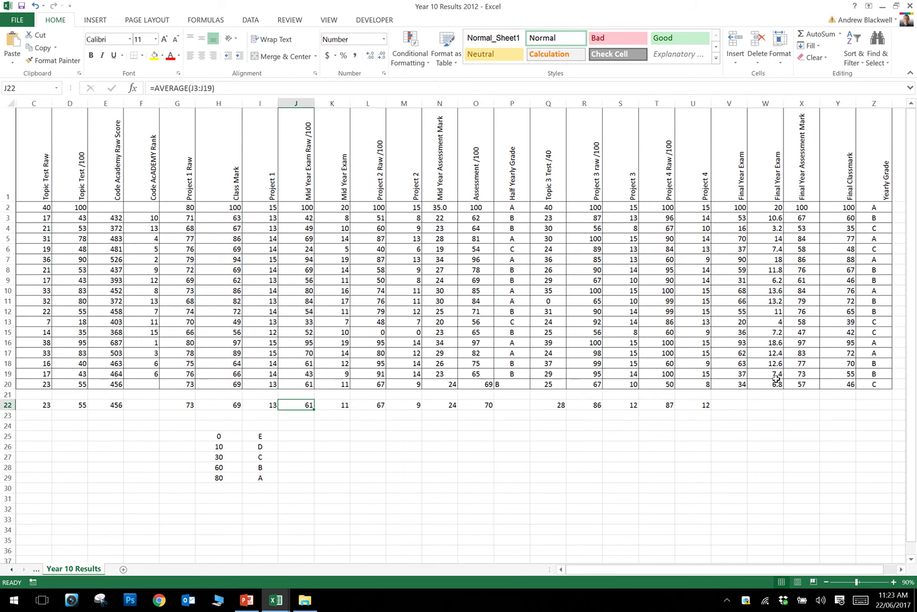
# Extend the average formula from U22 across to X22 and check the copied formula in V22 against its source marks
pyautogui.click(698, 403)
pyautogui.moveTo(711, 409); pyautogui.dragTo(816, 409)
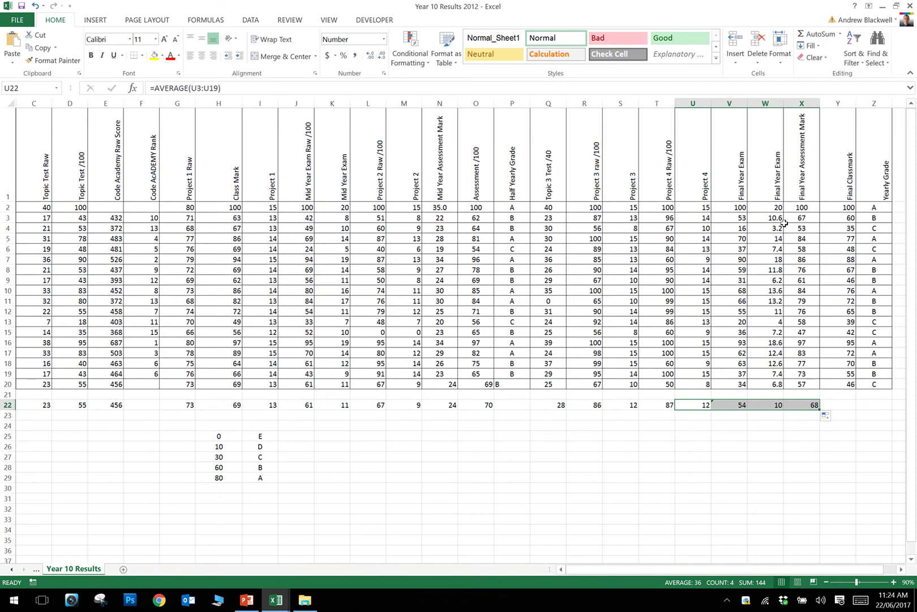
pyautogui.click(738, 405)
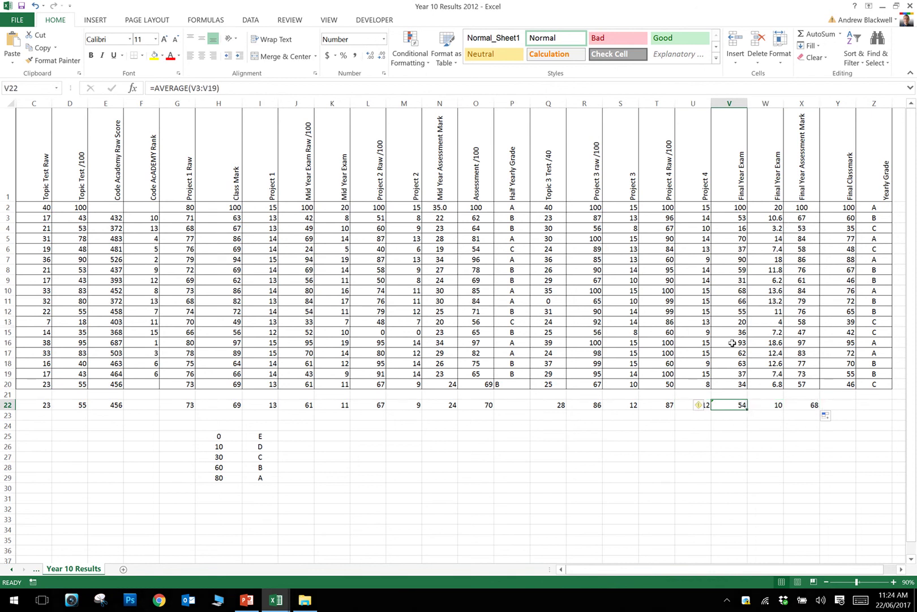
pyautogui.click(728, 227)
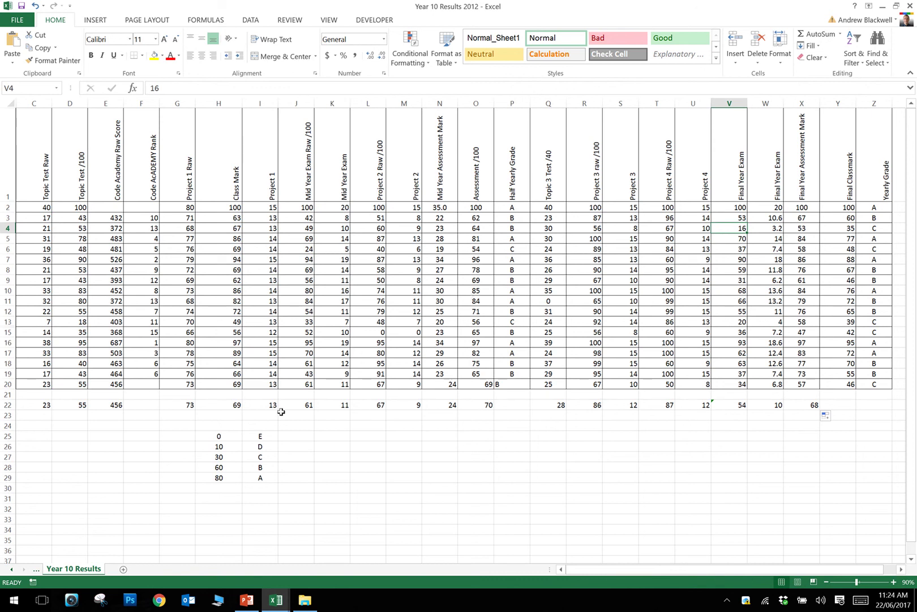
# Examine the grade scale in H25:I29 and the Half Yearly Grade formulas in column P, including the one in P3
pyautogui.moveTo(213, 436); pyautogui.dragTo(265, 477)
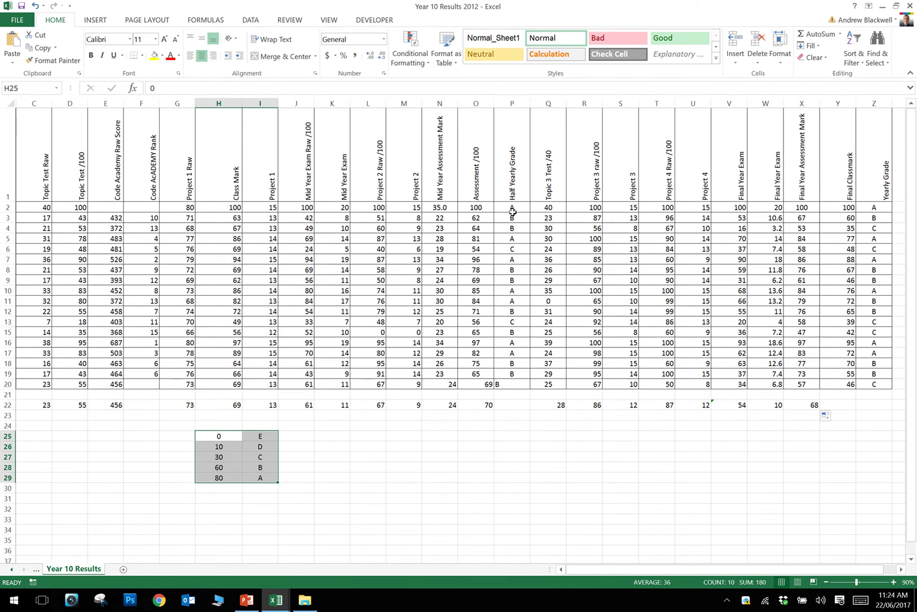
pyautogui.moveTo(511, 207); pyautogui.dragTo(519, 385)
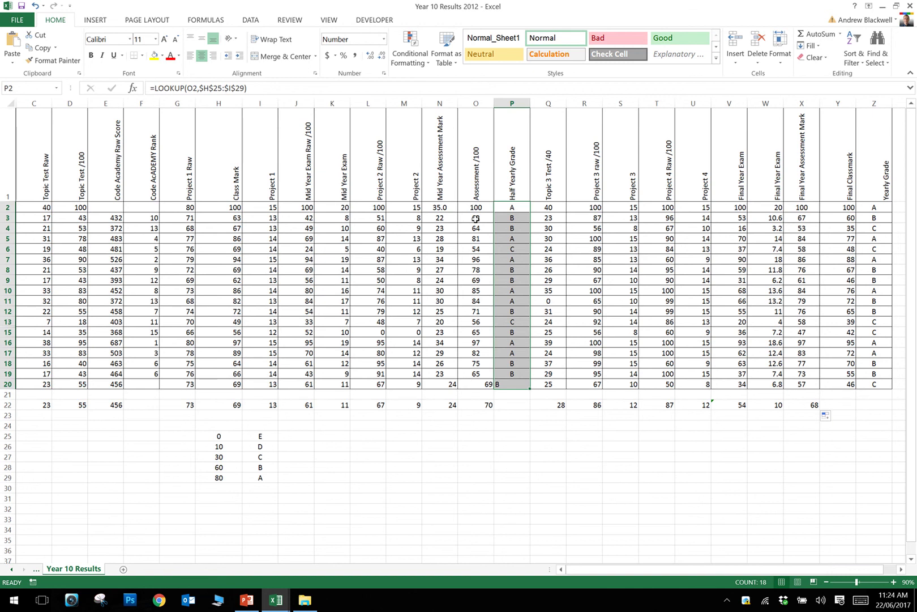
pyautogui.click(475, 218)
pyautogui.click(509, 216)
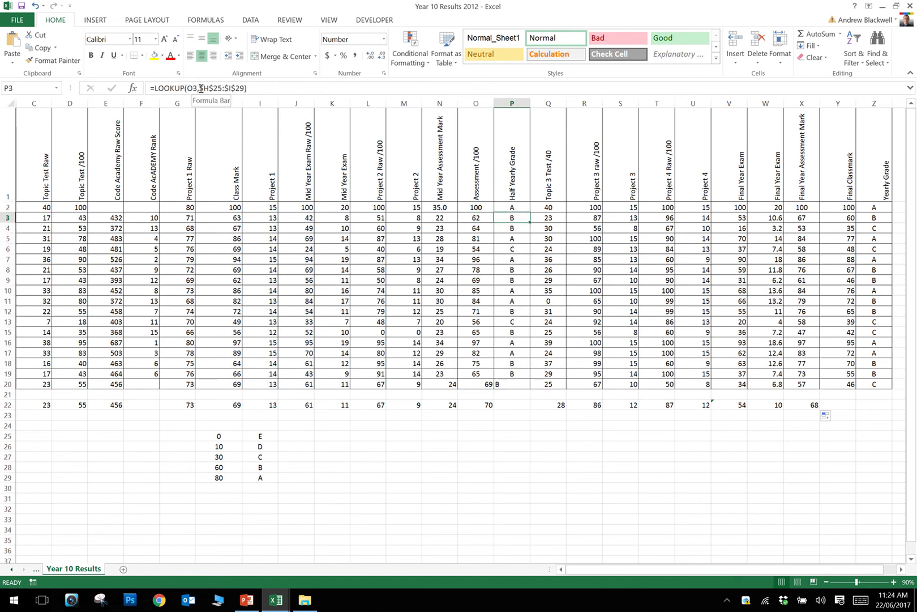
# Highlight the lookup range inside the LOOKUP formula in P3 to trace its source cells, discarding any accidental edits
pyautogui.moveTo(201, 88); pyautogui.dragTo(243, 86)
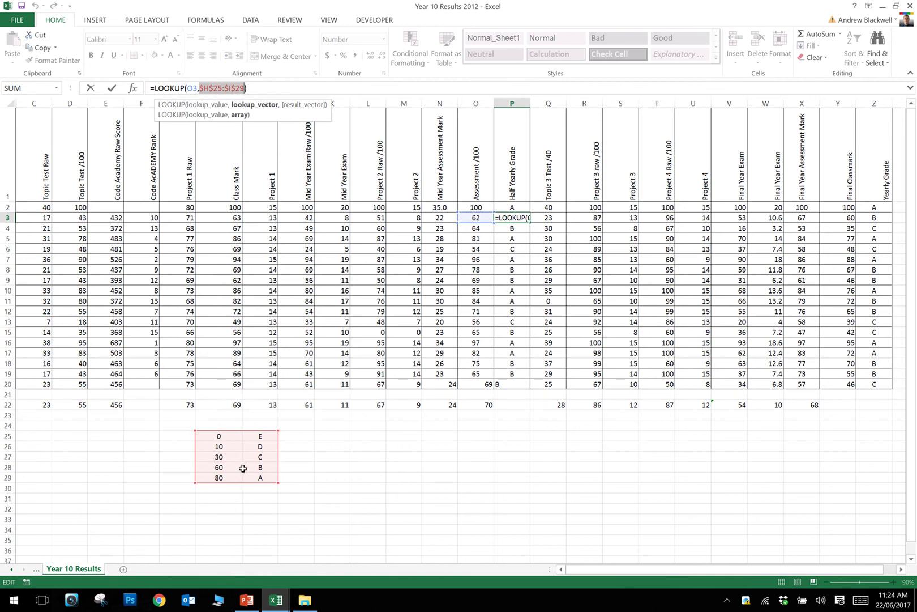
pyautogui.click(479, 259)
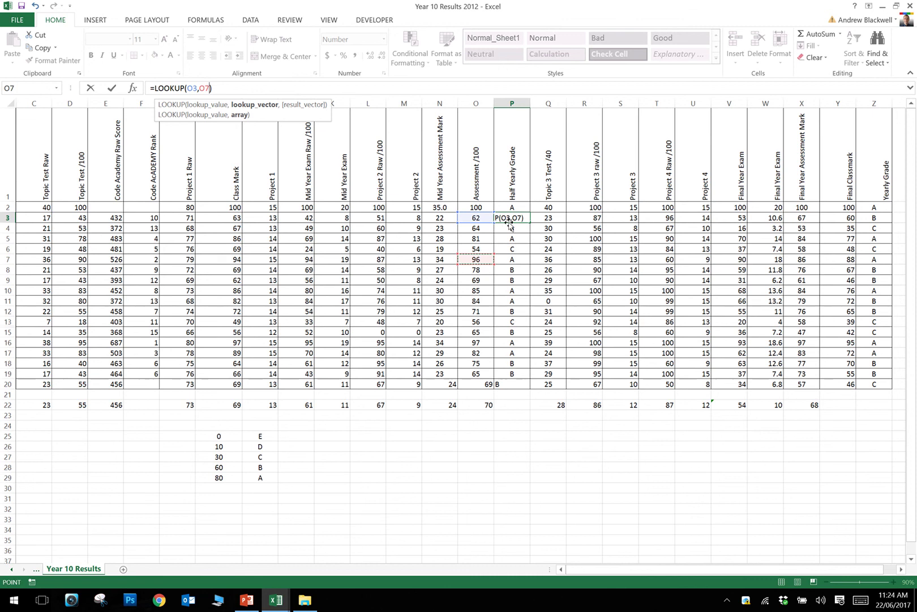
pyautogui.press('Escape')
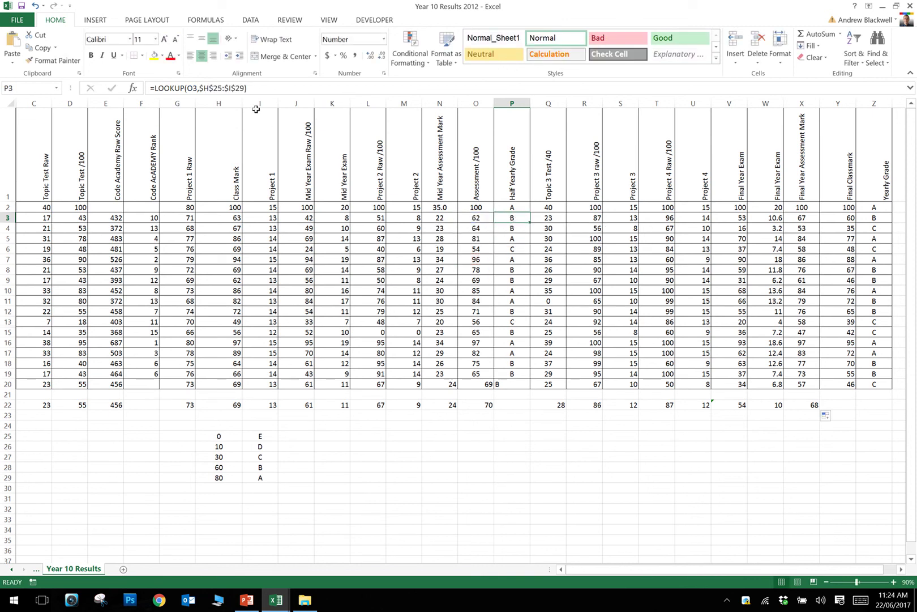
pyautogui.moveTo(200, 89); pyautogui.dragTo(239, 88)
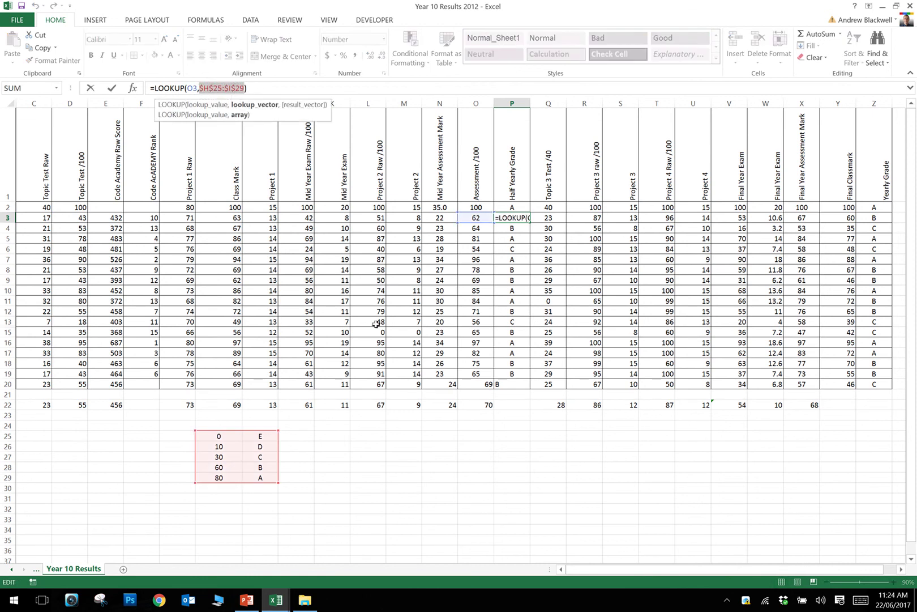
pyautogui.click(439, 353)
pyautogui.click(497, 425)
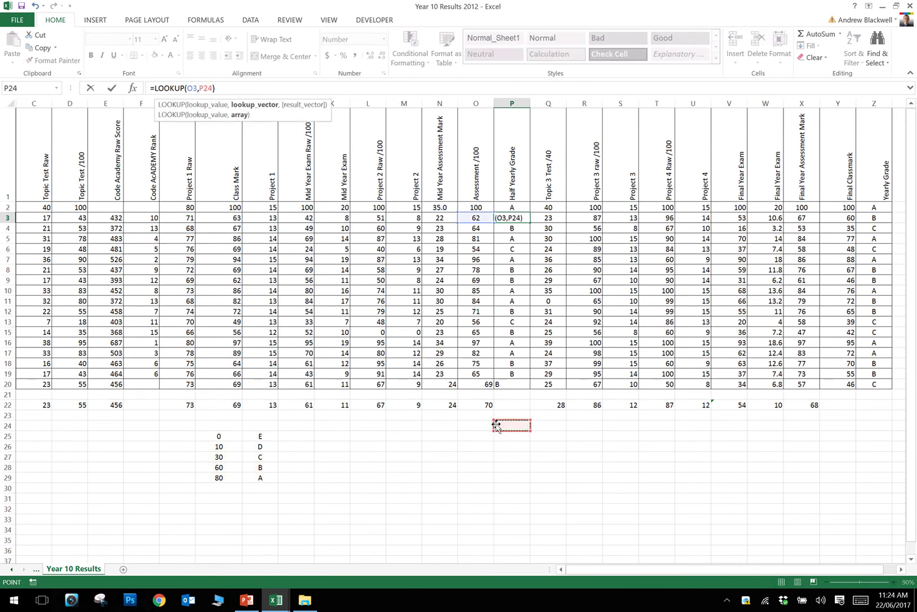
pyautogui.press('Escape')
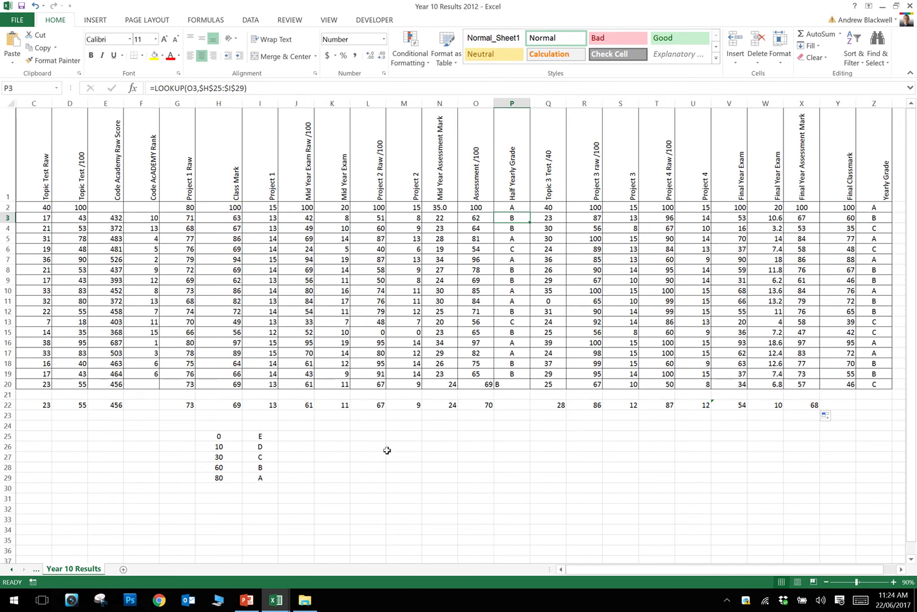